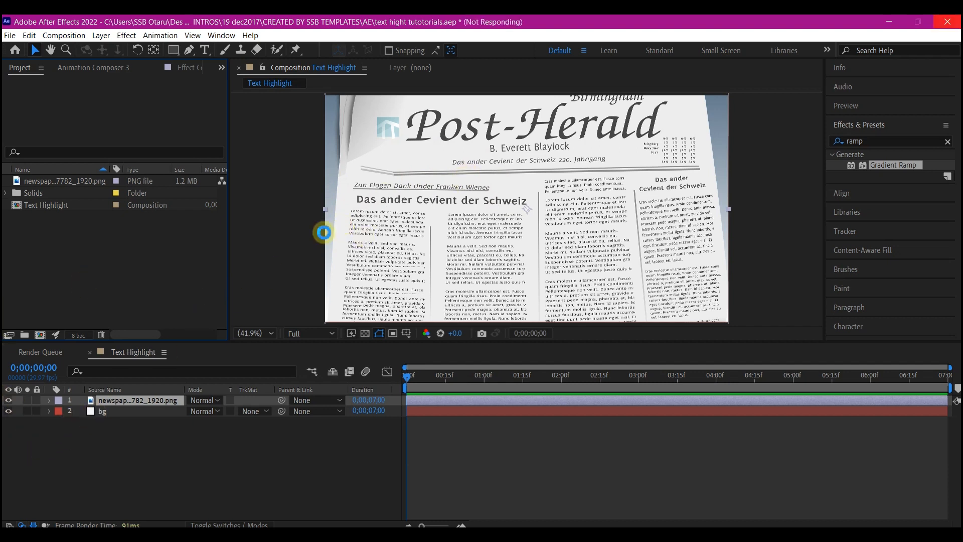
Hide the newspaper image layer to check the gradient background behind it, and show the layer again.
click(8, 399)
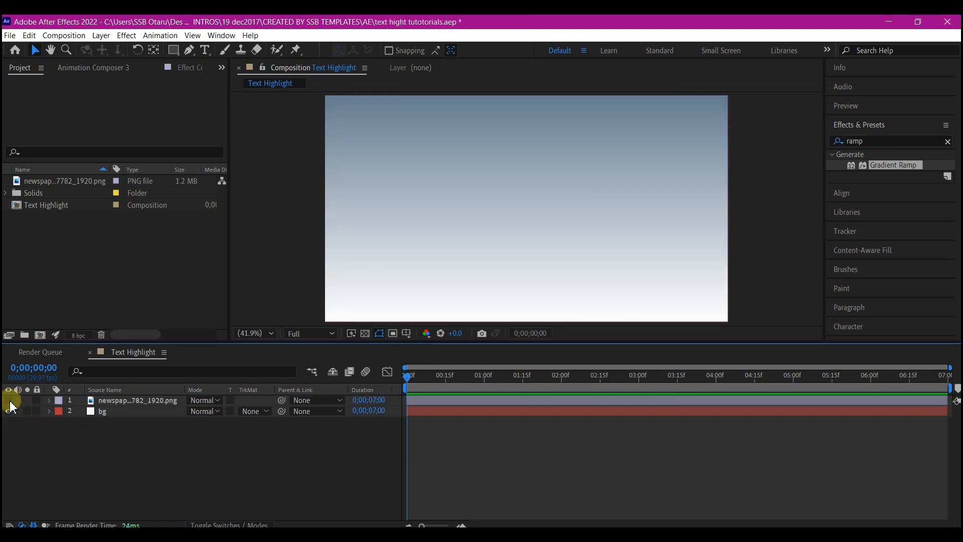
click(8, 400)
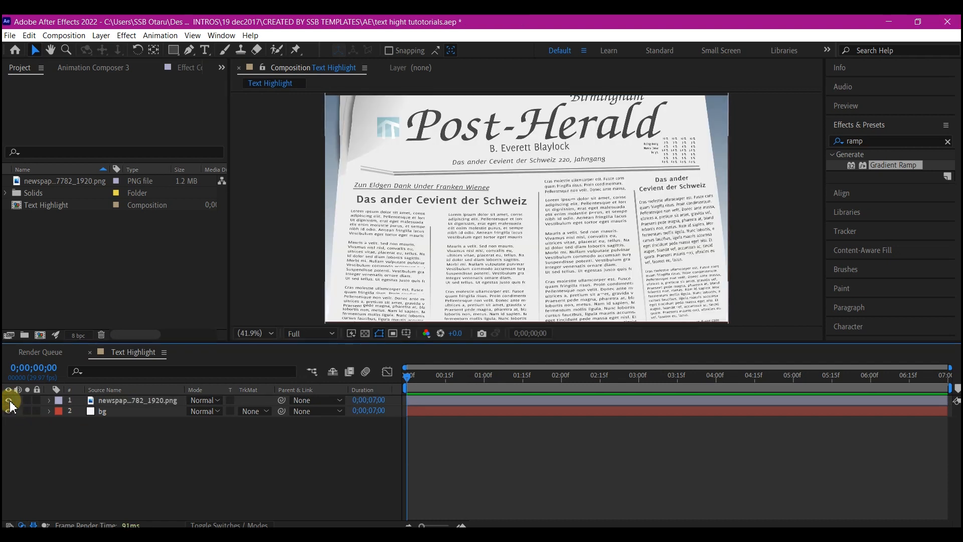
click(103, 400)
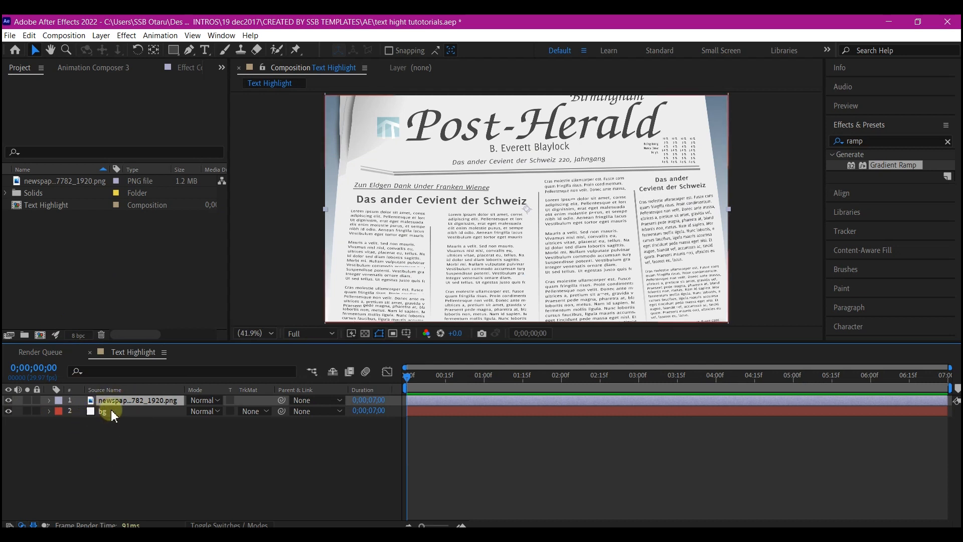
click(101, 436)
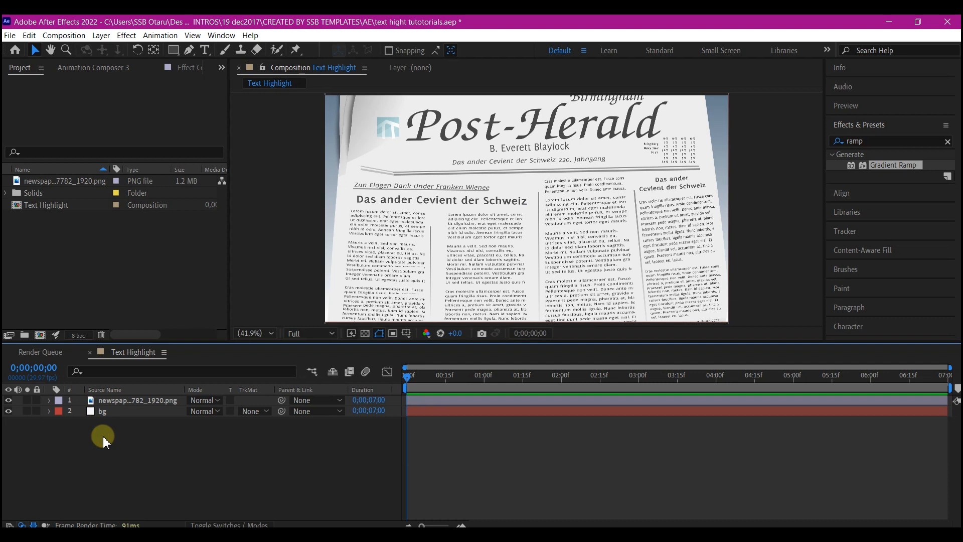
Lock both the newspaper image layer and the bg layer.
click(102, 412)
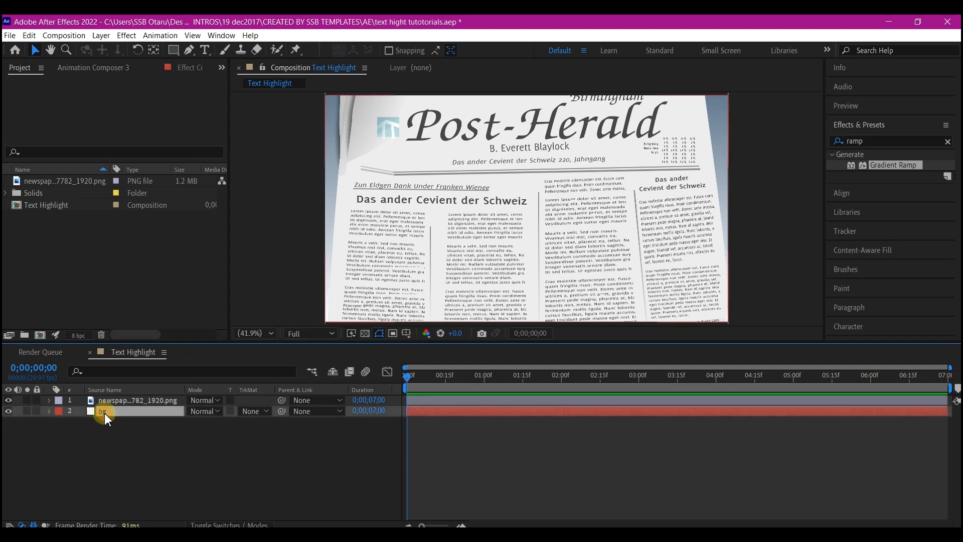
shift+click(109, 402)
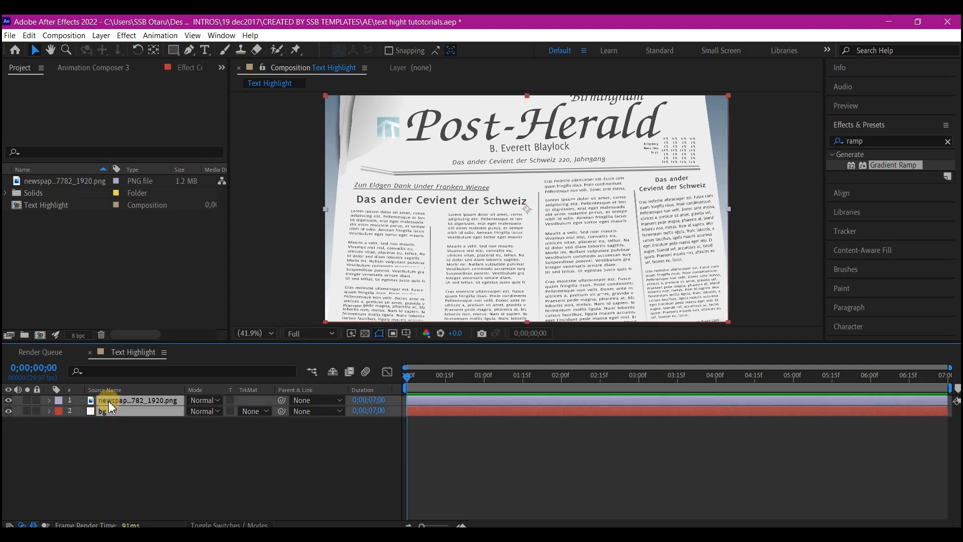
click(37, 411)
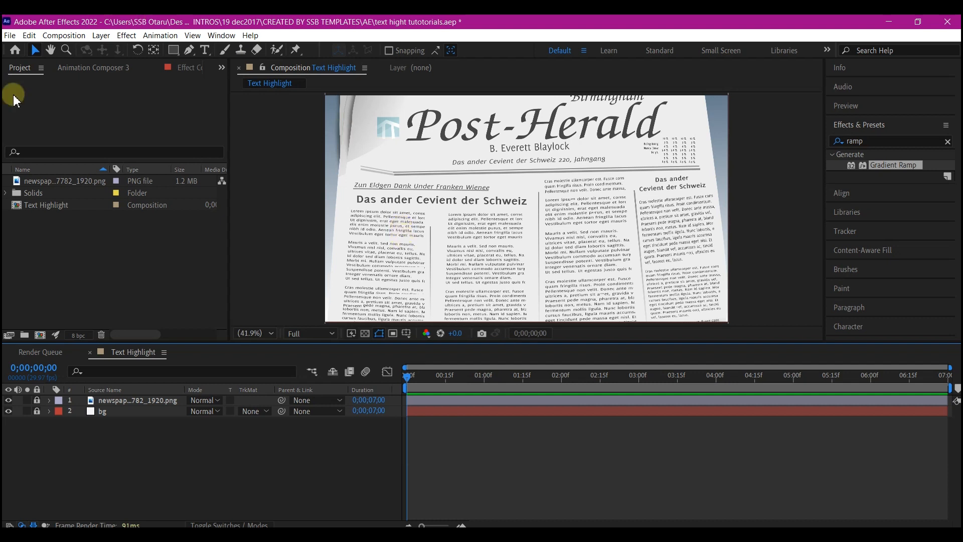
Start a Pen tool shape over the middle column's "Mauris a velit. Sed non mauris." line, placing its left edge and lower right corner.
drag(189, 50, 227, 58)
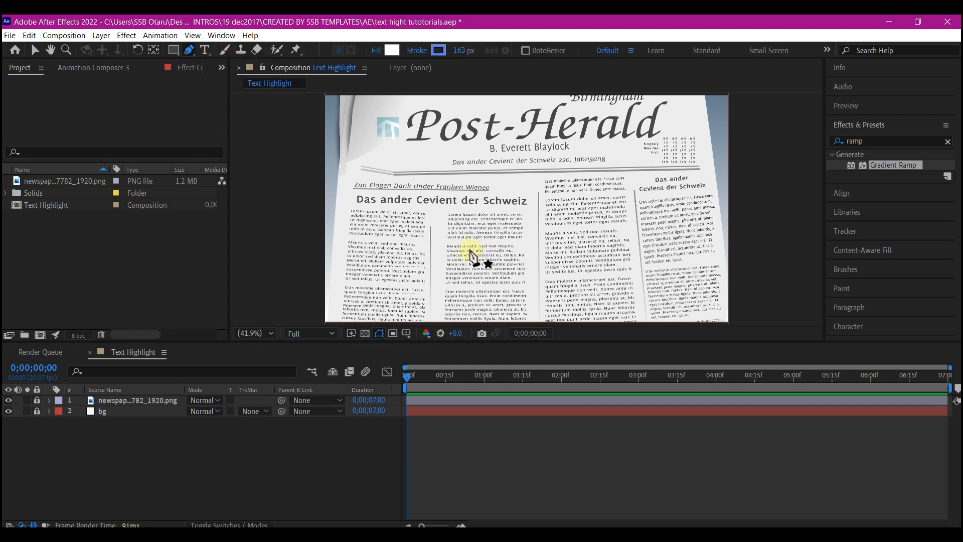
scroll(484, 246, up, 3)
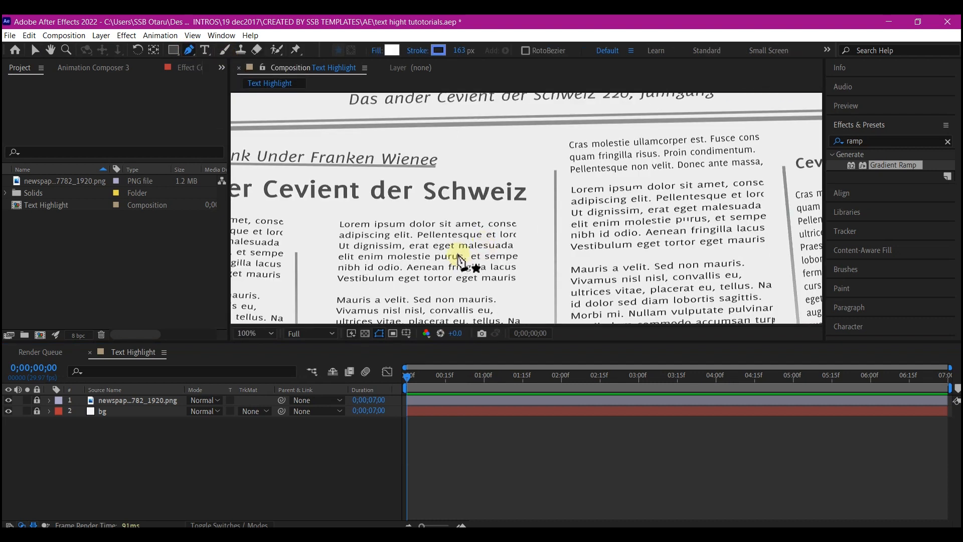
mouse_move(461, 259)
mouse_down()
mouse_move(479, 131)
mouse_move(458, 118)
mouse_move(480, 128)
mouse_up()
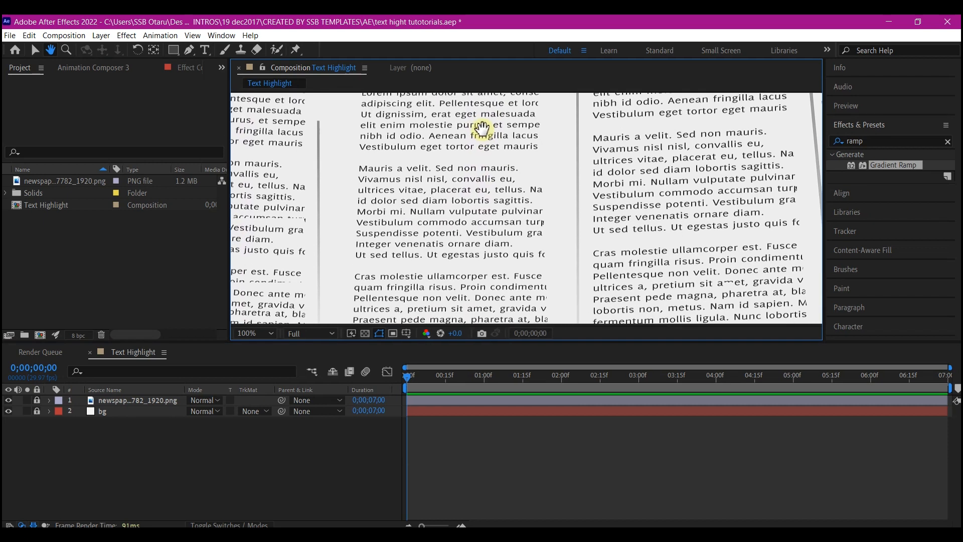
key(g)
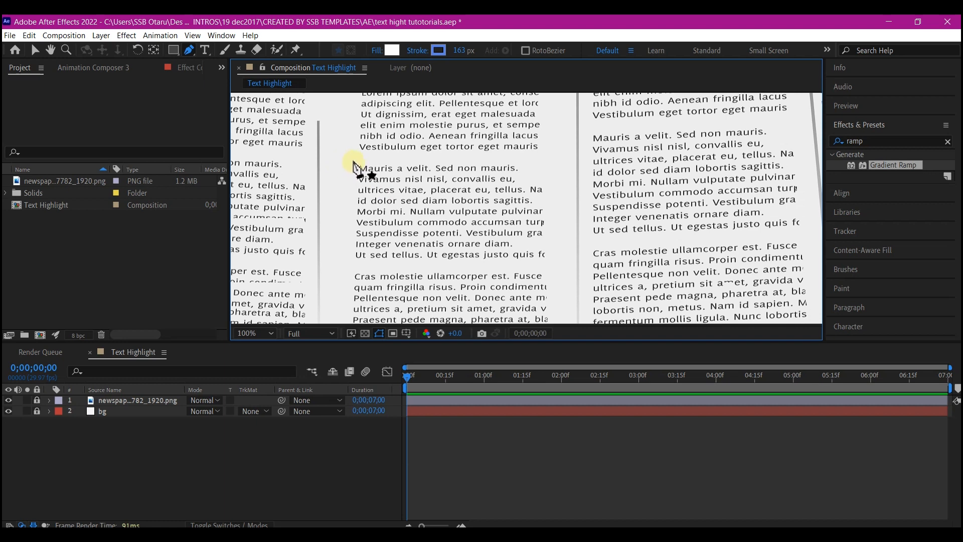
click(353, 161)
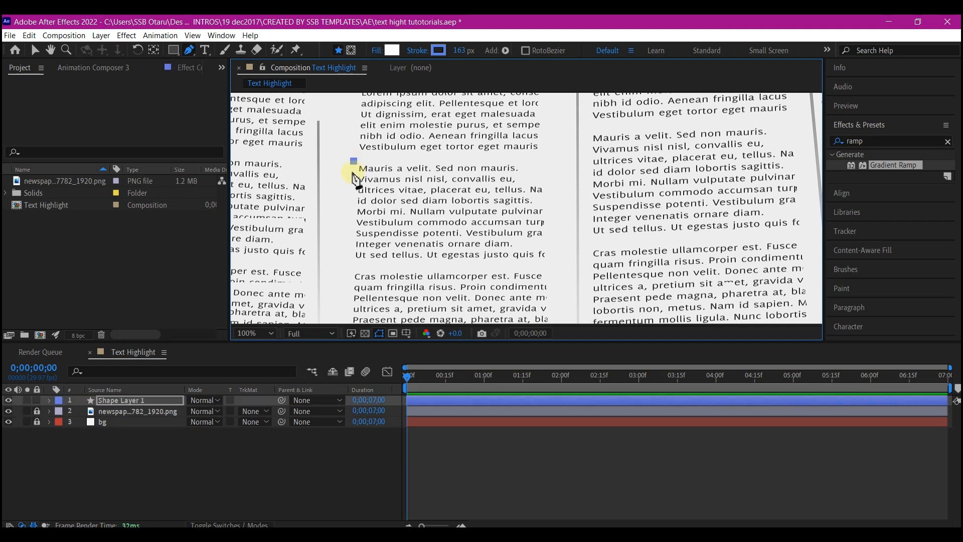
drag(354, 173, 535, 176)
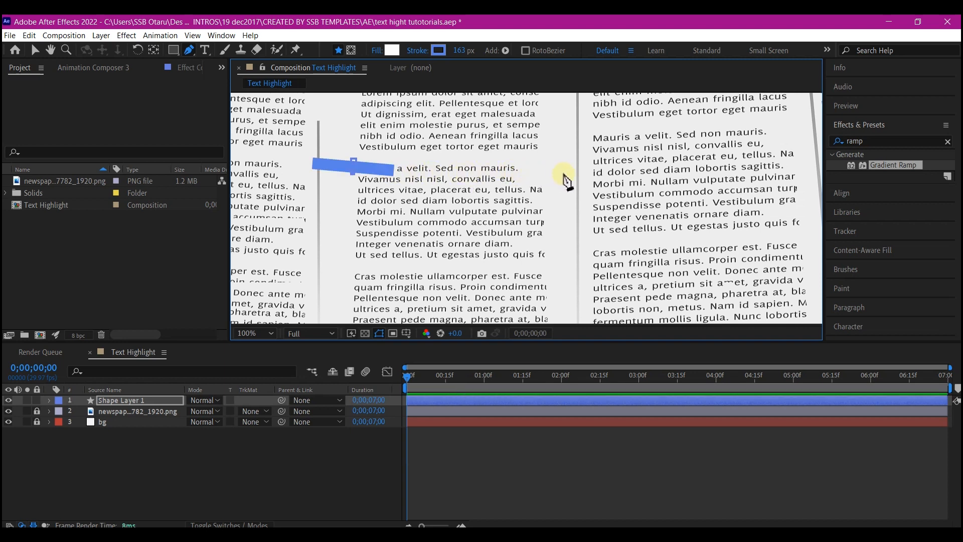
click(569, 174)
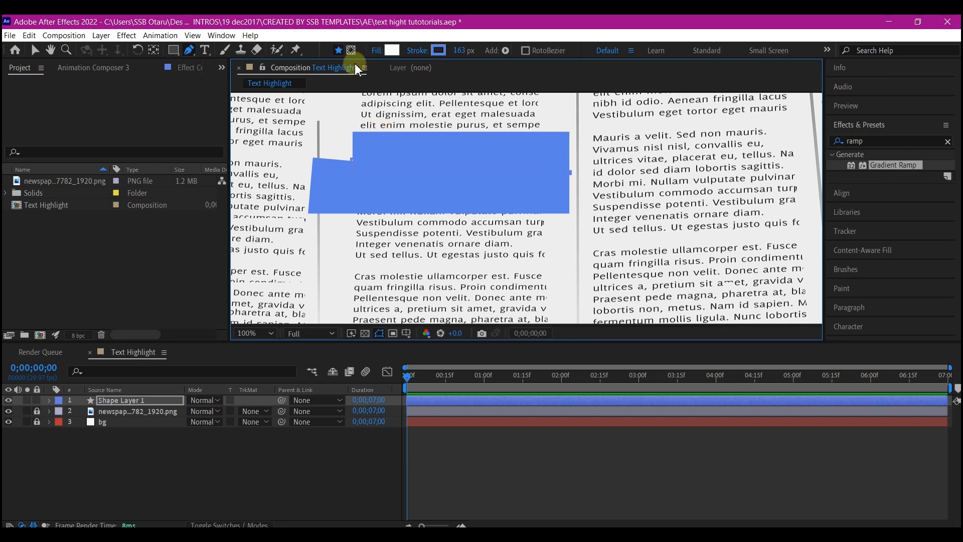
Set the new shape's stroke to None.
click(457, 51)
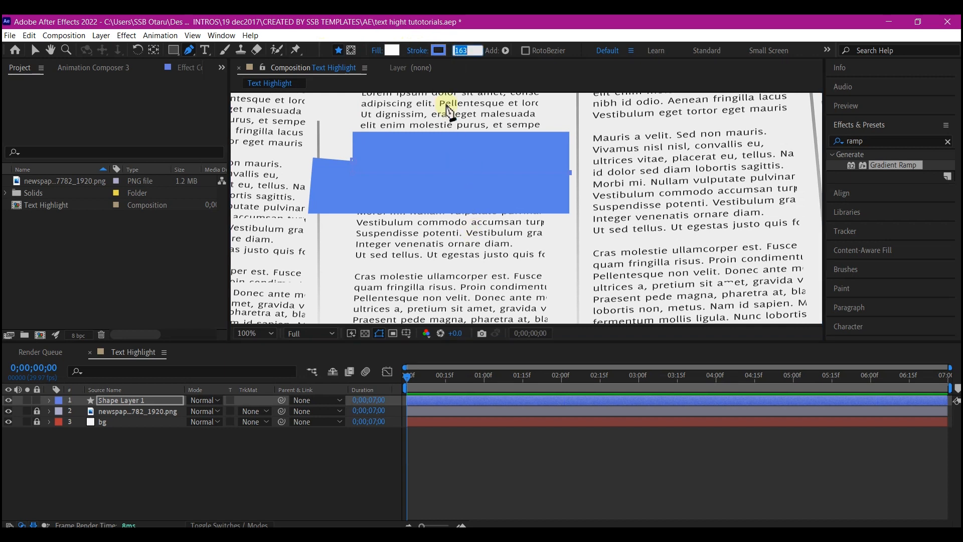
click(418, 50)
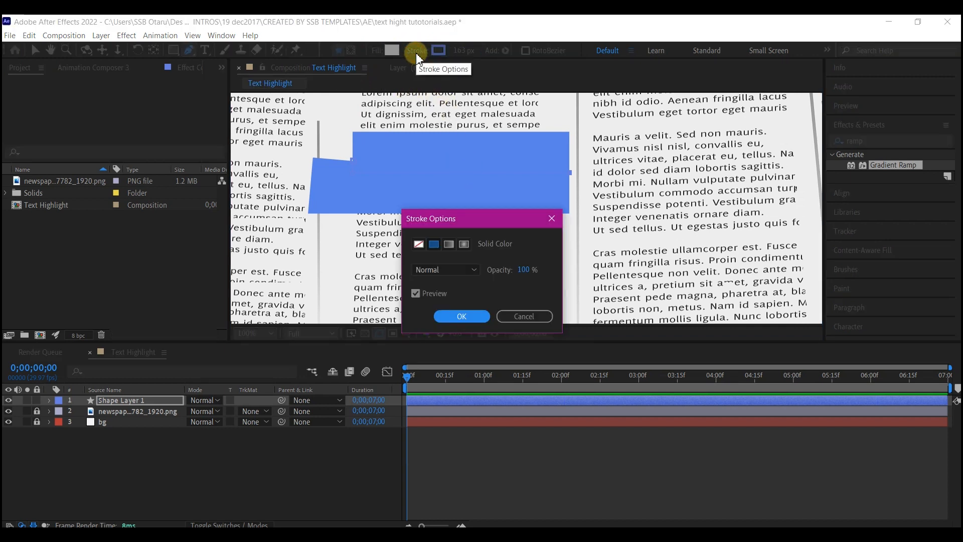
click(418, 244)
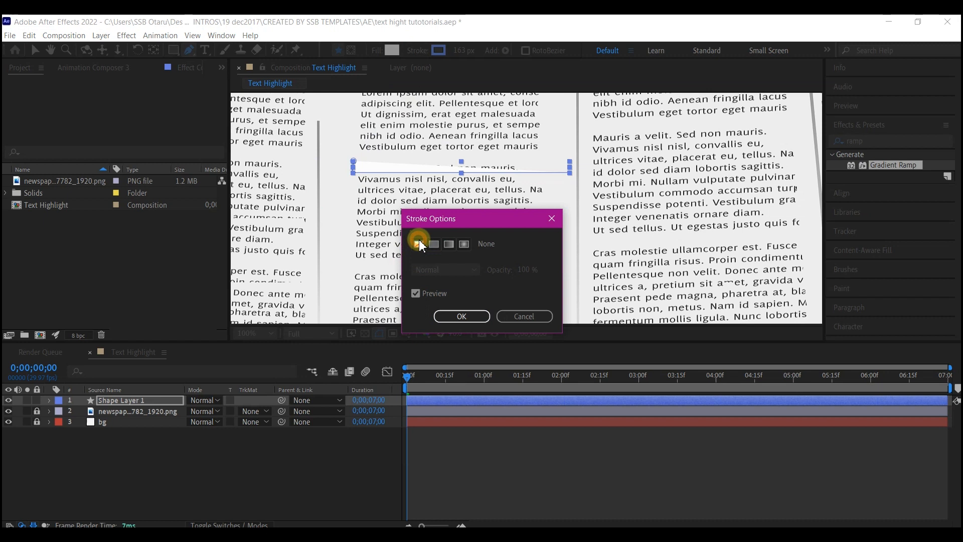
click(462, 315)
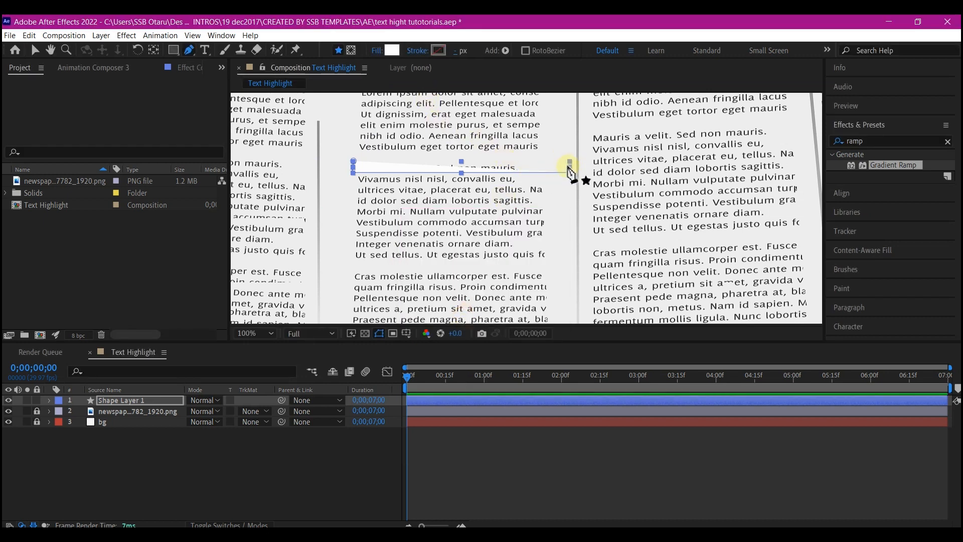
Add the upper right corner, close the path, and align the upper left corner to form a rectangle covering the text line.
click(569, 173)
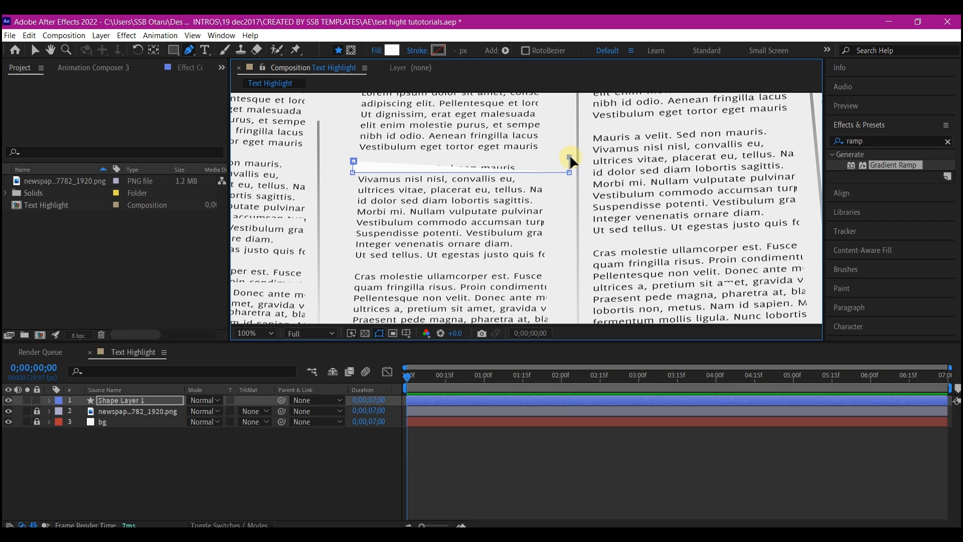
click(569, 159)
click(354, 162)
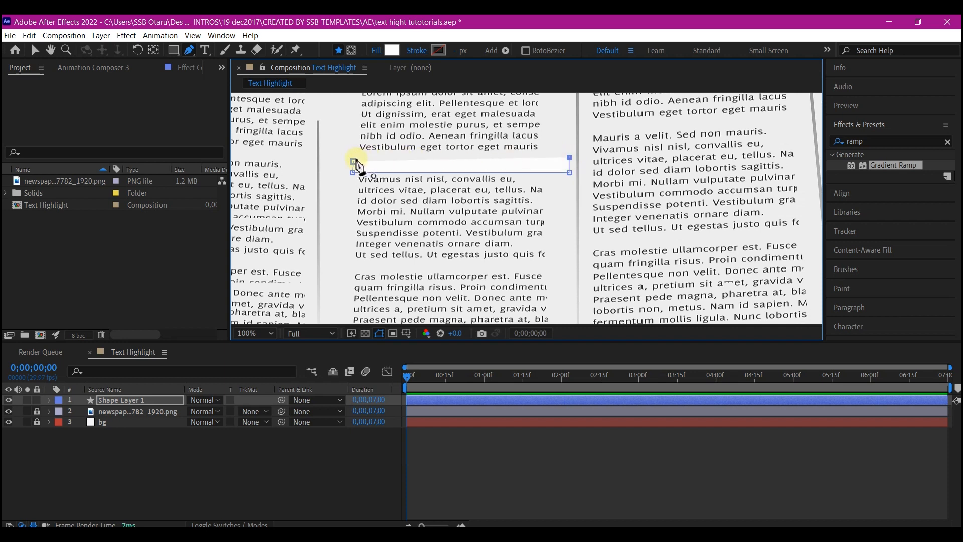
click(355, 162)
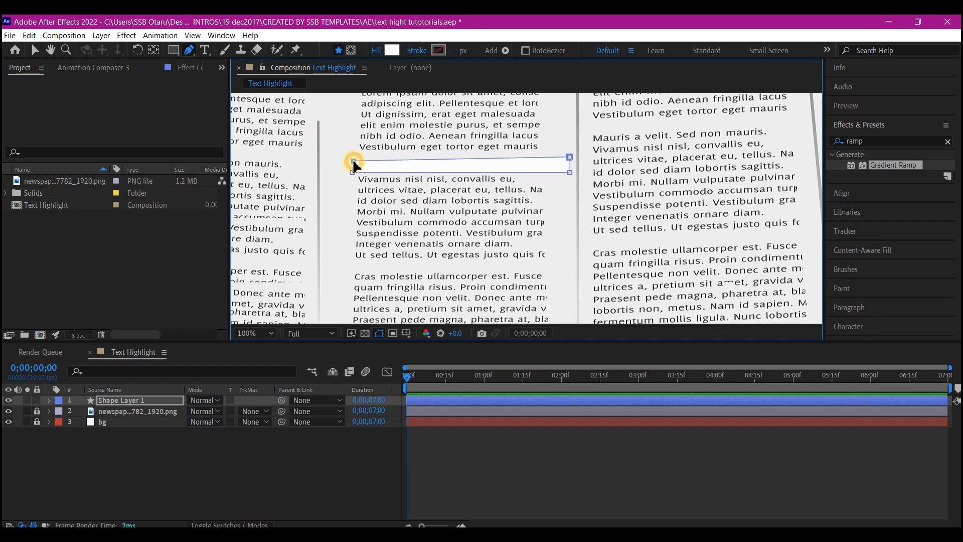
drag(354, 161, 352, 160)
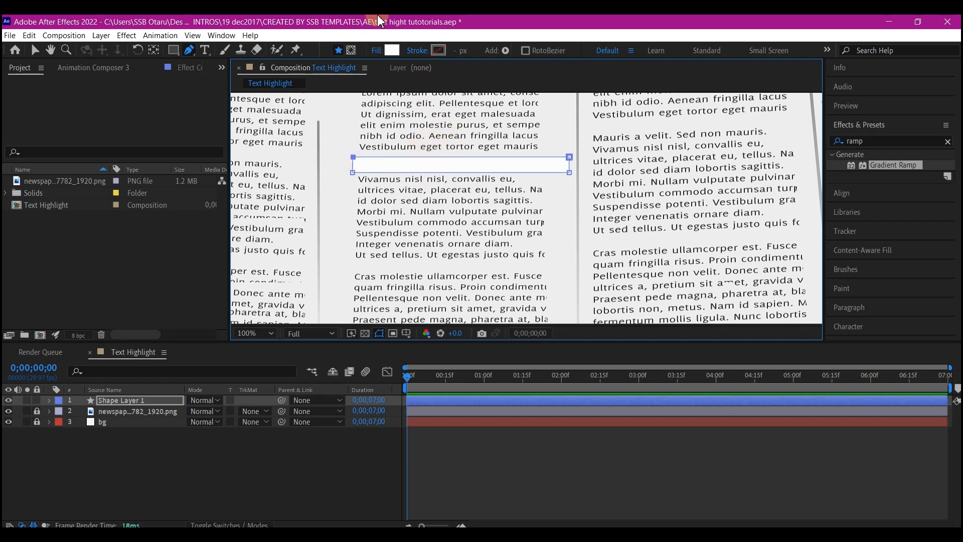
Change the rectangle's fill colour to orange FF9703.
click(392, 50)
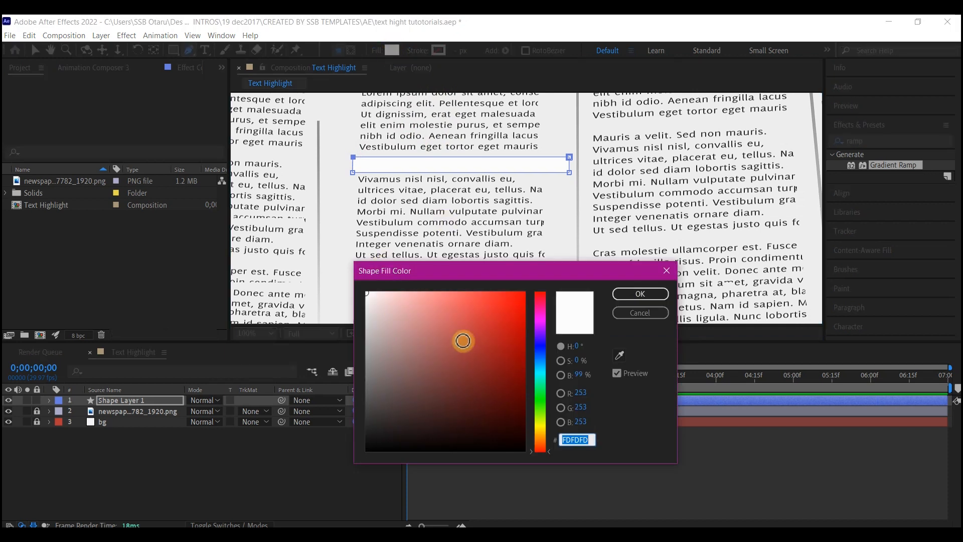
click(541, 435)
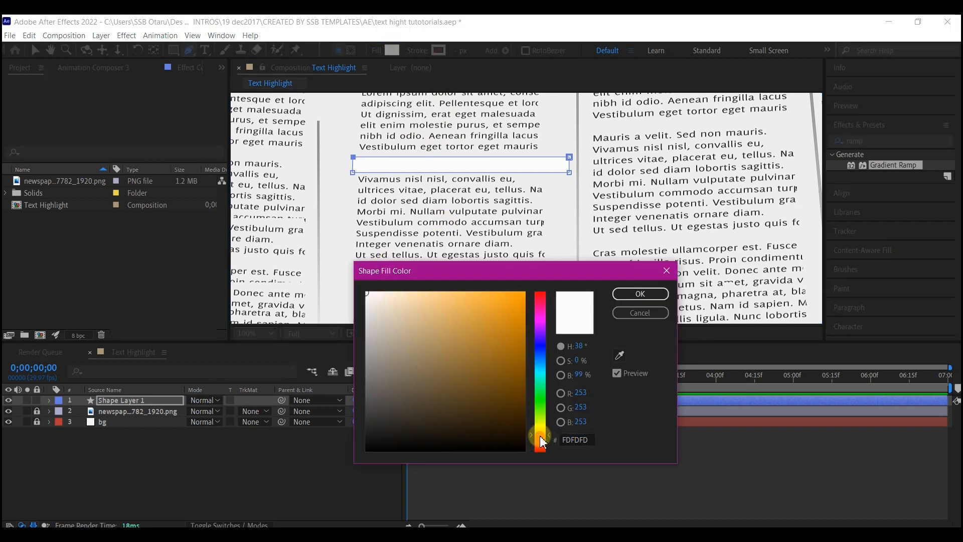
drag(504, 294, 522, 286)
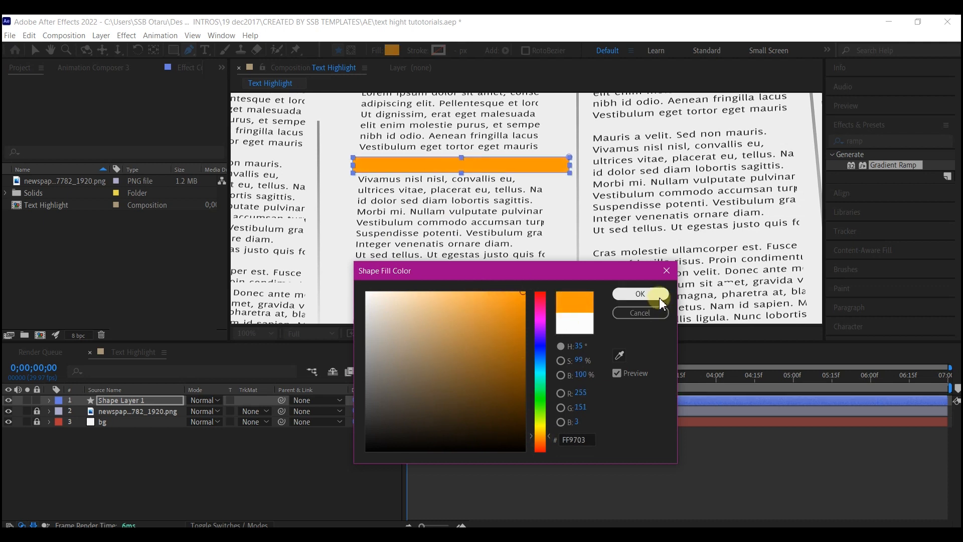
click(641, 295)
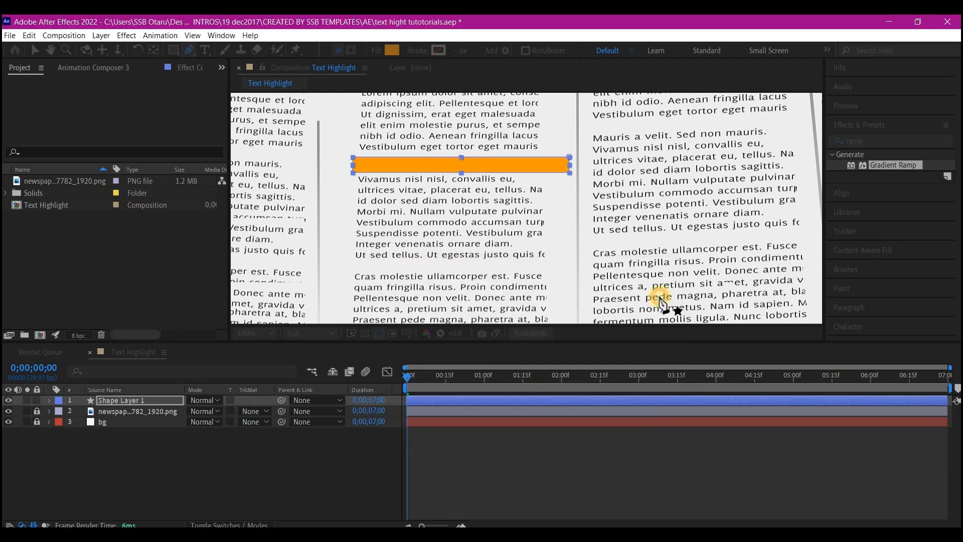
Reveal the Path property of Shape 1 in Shape Layer 1 and set a keyframe for it at 0;00;02;01.
click(116, 404)
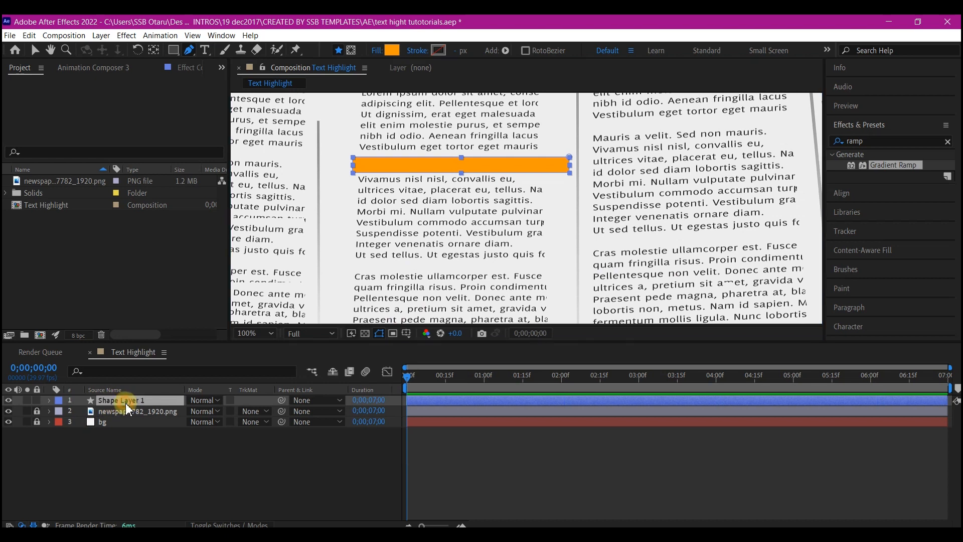
click(50, 400)
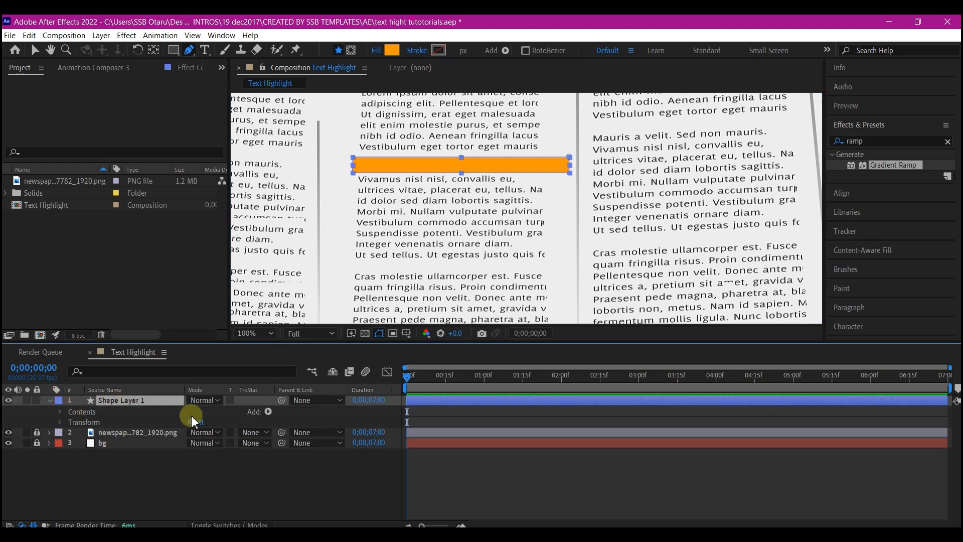
click(60, 413)
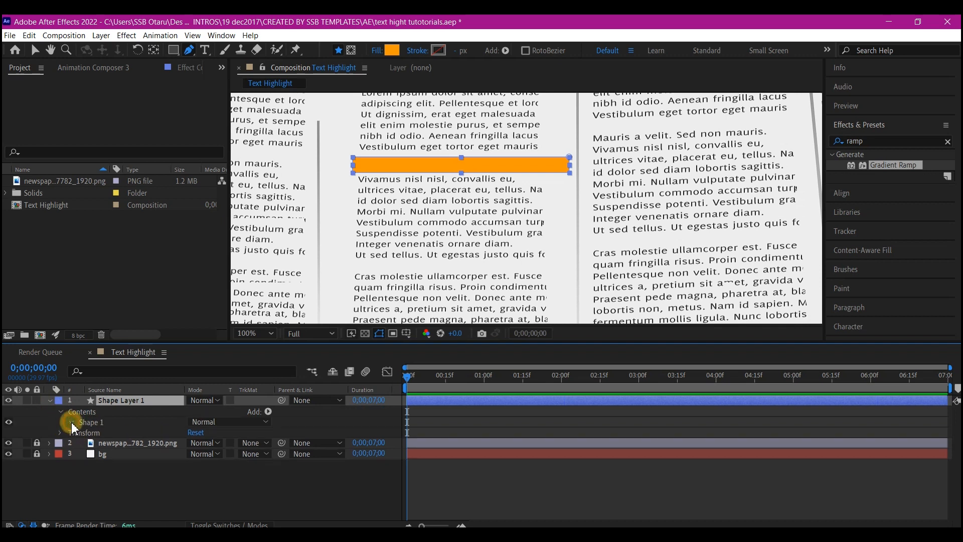
click(71, 422)
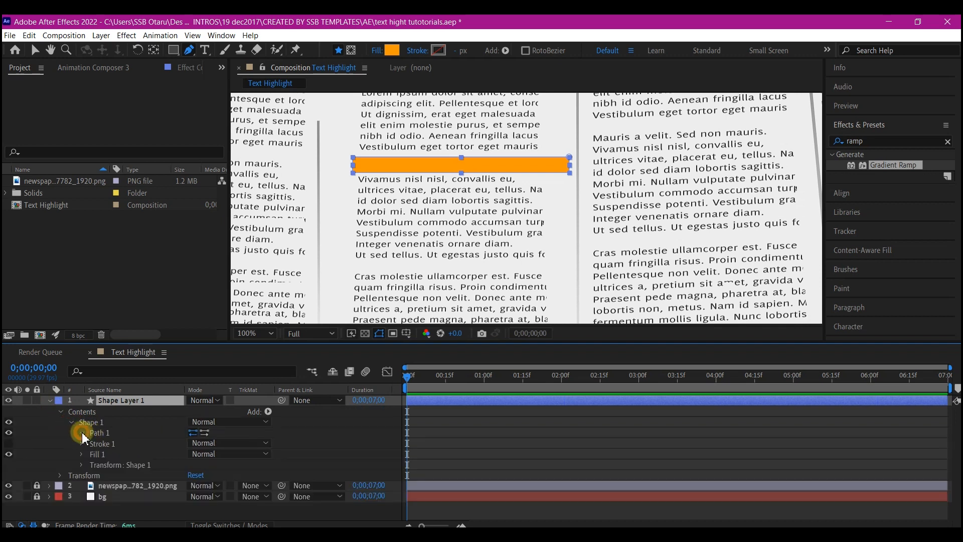
click(82, 433)
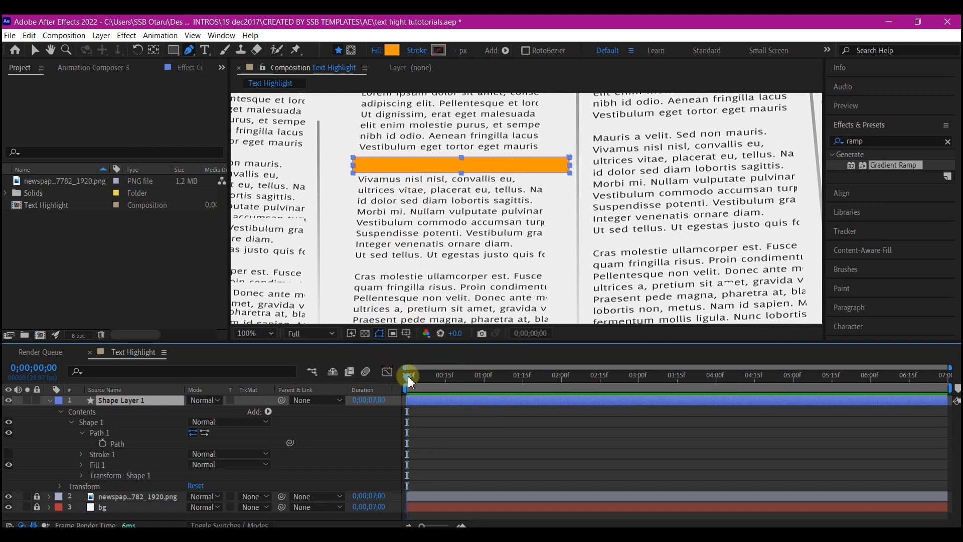
drag(409, 381, 568, 383)
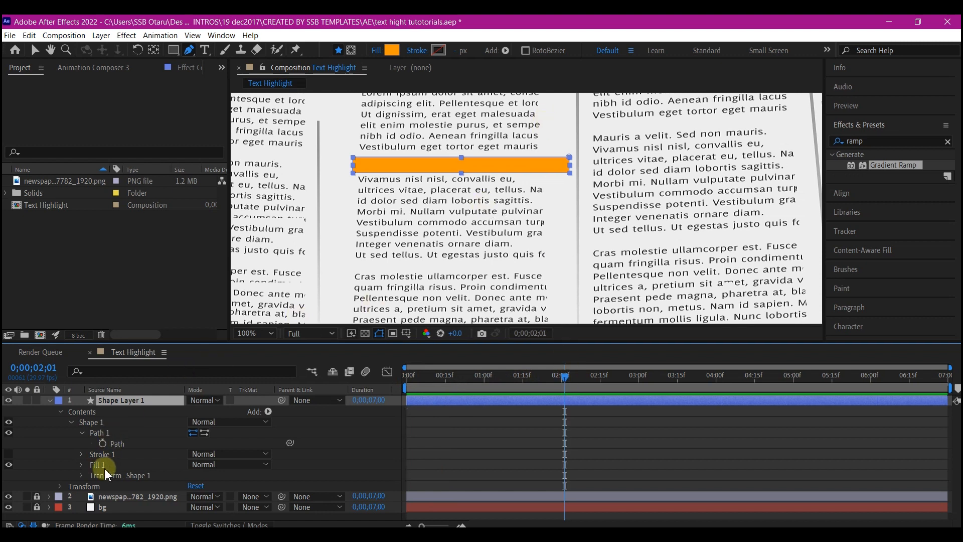
click(103, 443)
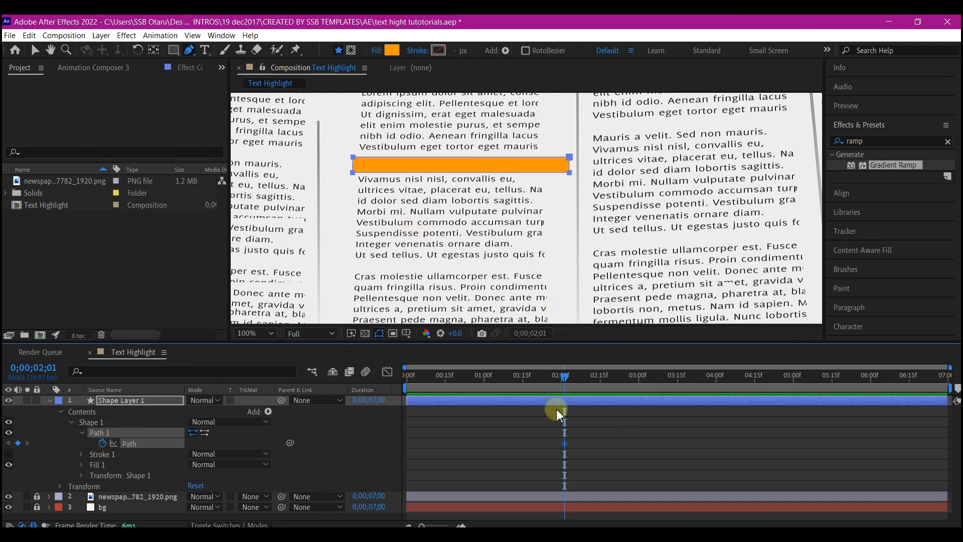
At 0;00;00;05, collapse the highlight by moving the rectangle's two right corners onto its left edge.
drag(566, 381, 420, 389)
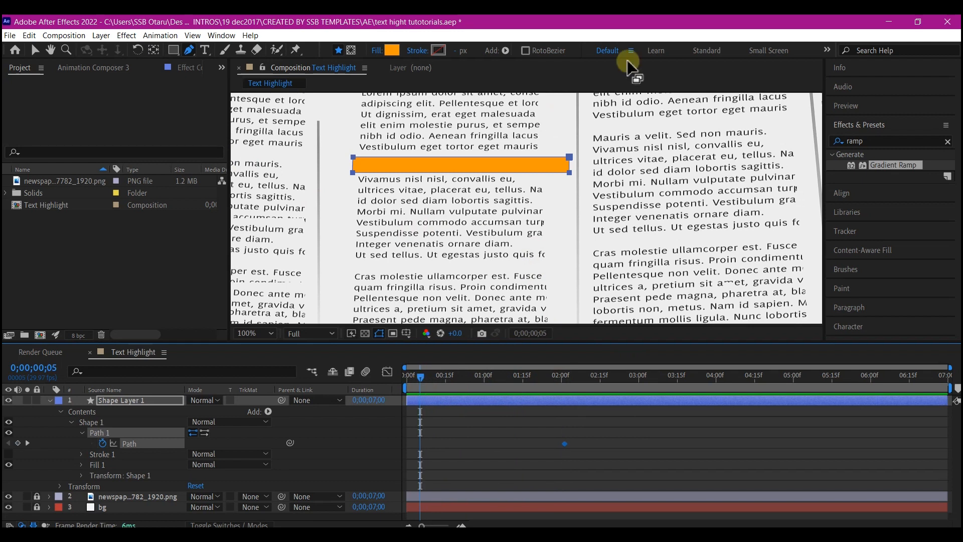
scroll(413, 129, up, 1)
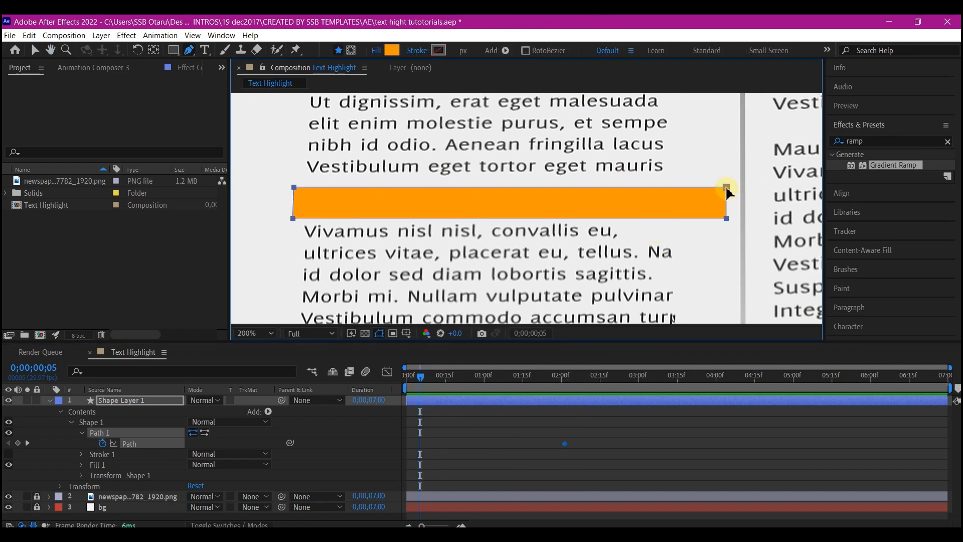
drag(730, 190, 637, 192)
key(ctrl+z)
click(65, 438)
click(125, 401)
drag(726, 189, 296, 188)
drag(726, 218, 294, 188)
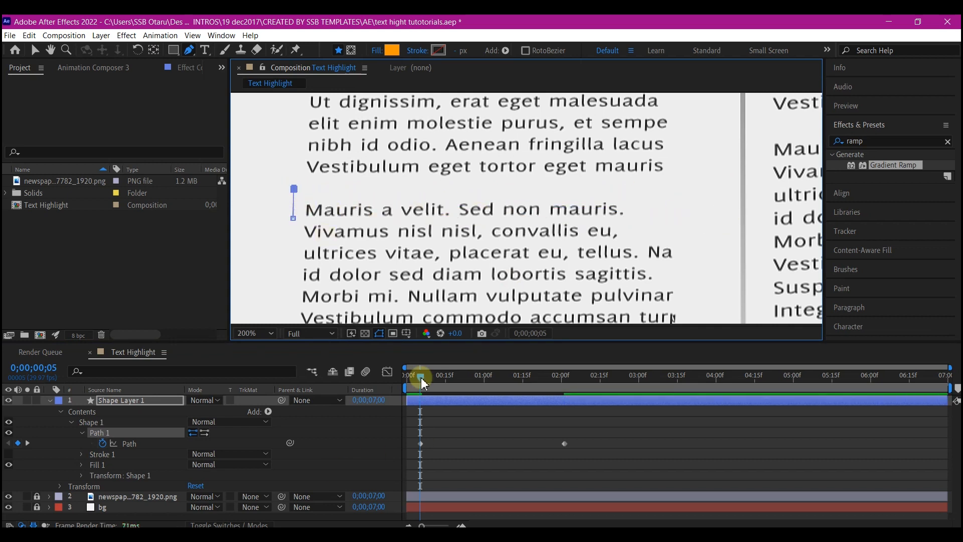
Check the highlight's reveal across the timeline and add a Path keyframe at 0;00;02;17.
drag(421, 377, 429, 377)
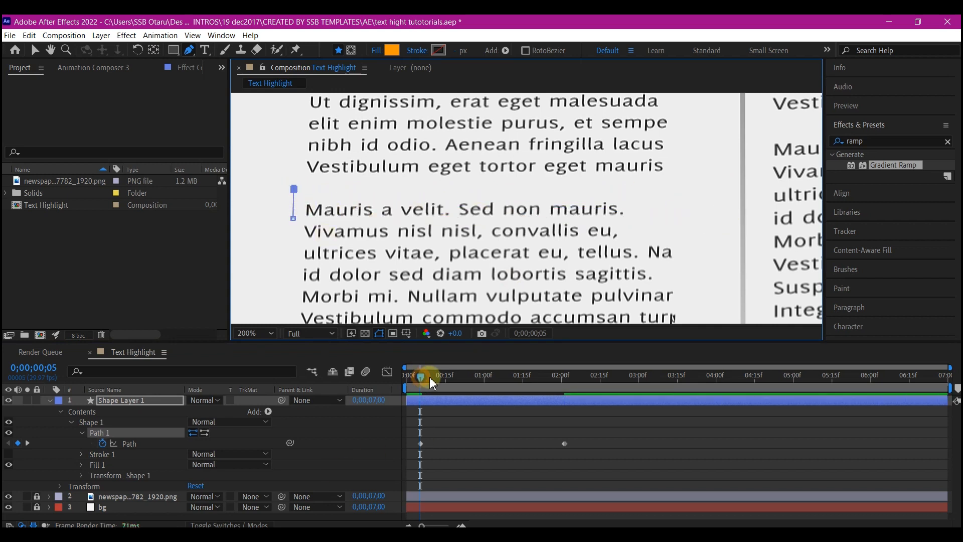
click(531, 381)
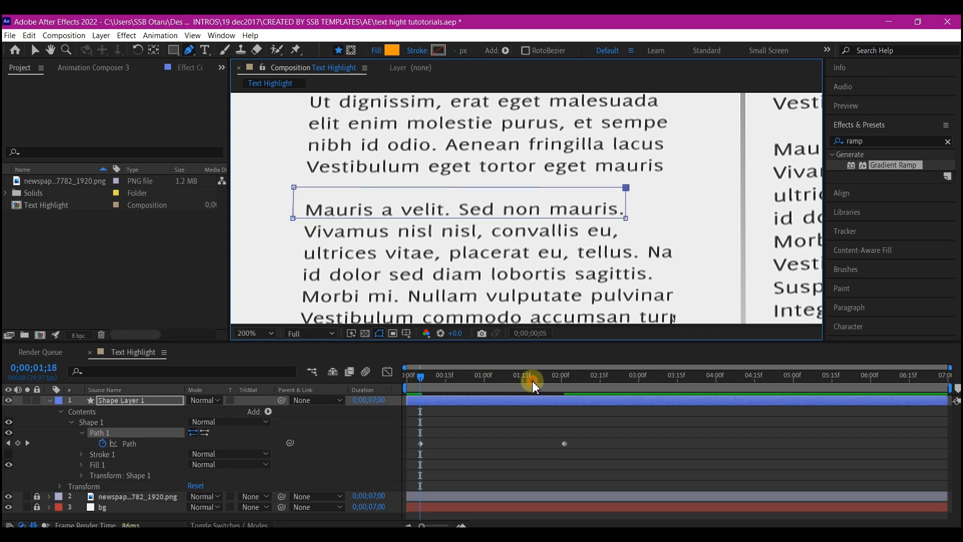
click(477, 377)
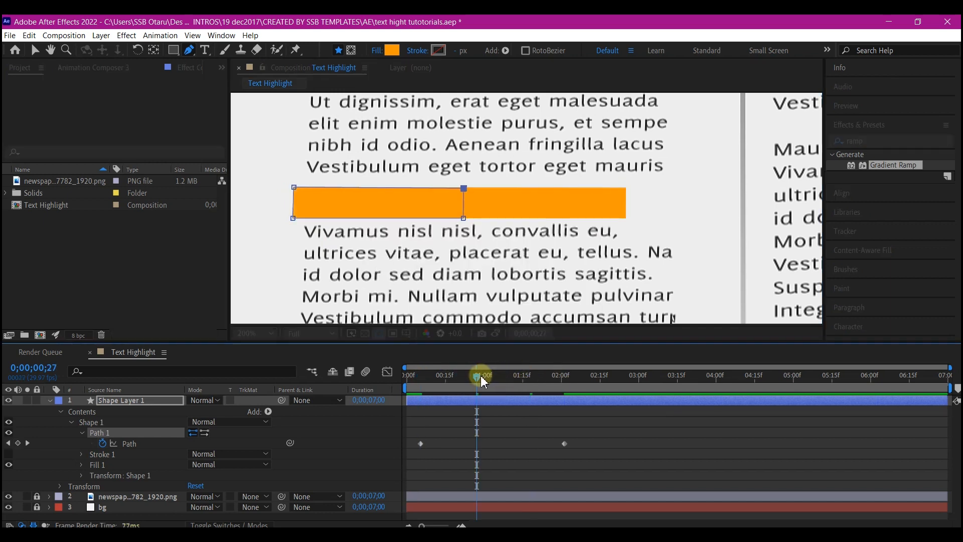
click(525, 379)
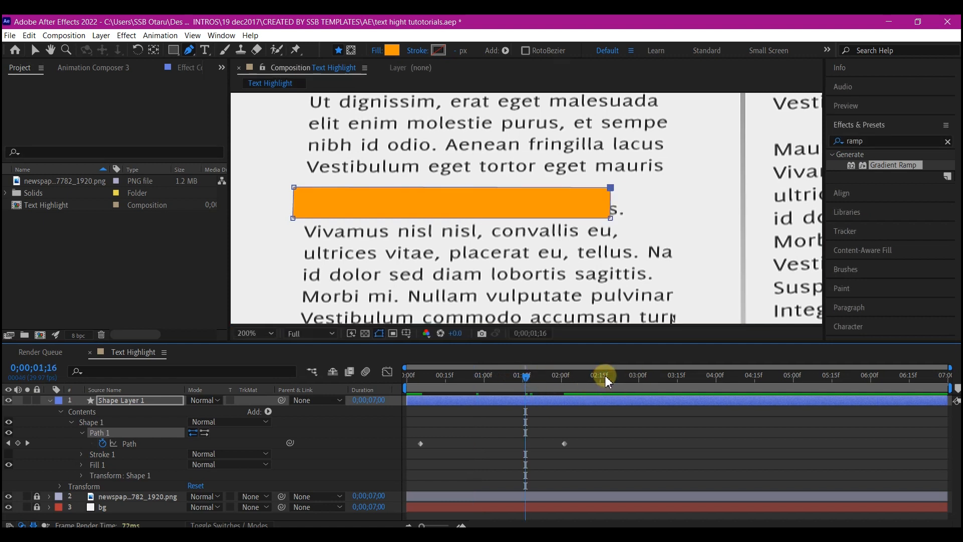
click(605, 378)
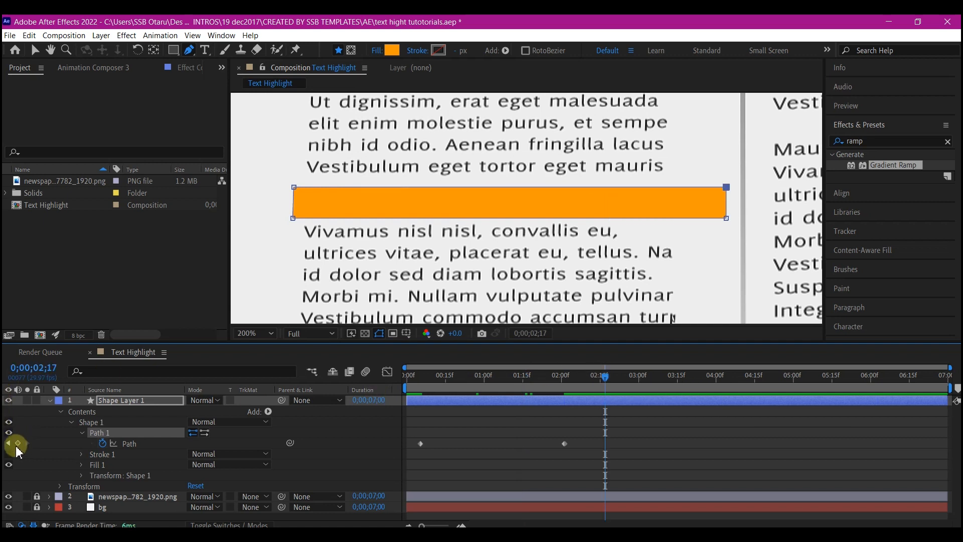
click(18, 443)
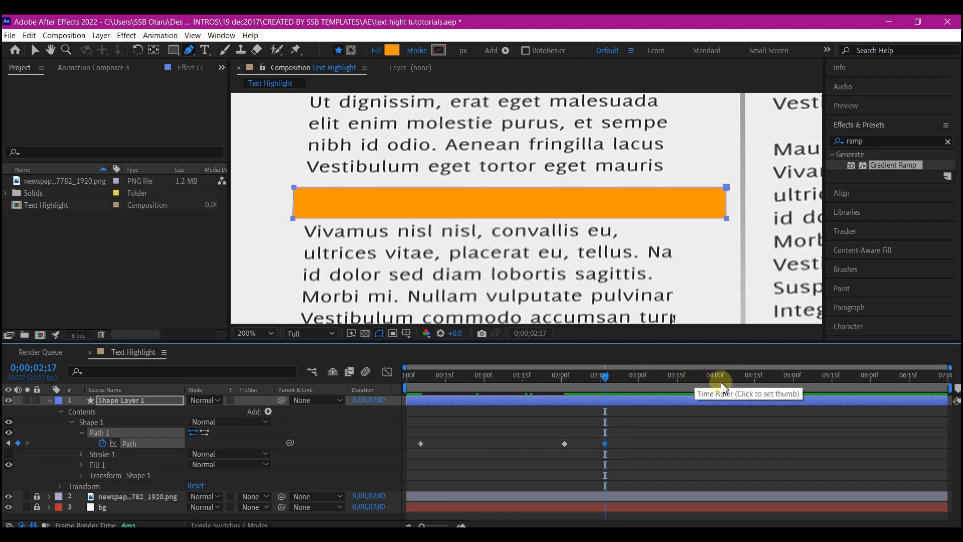
At 0;00;04;15, extend the rectangle's two lower corners down to cover the whole paragraph ending in "Ut sed tellus".
click(755, 384)
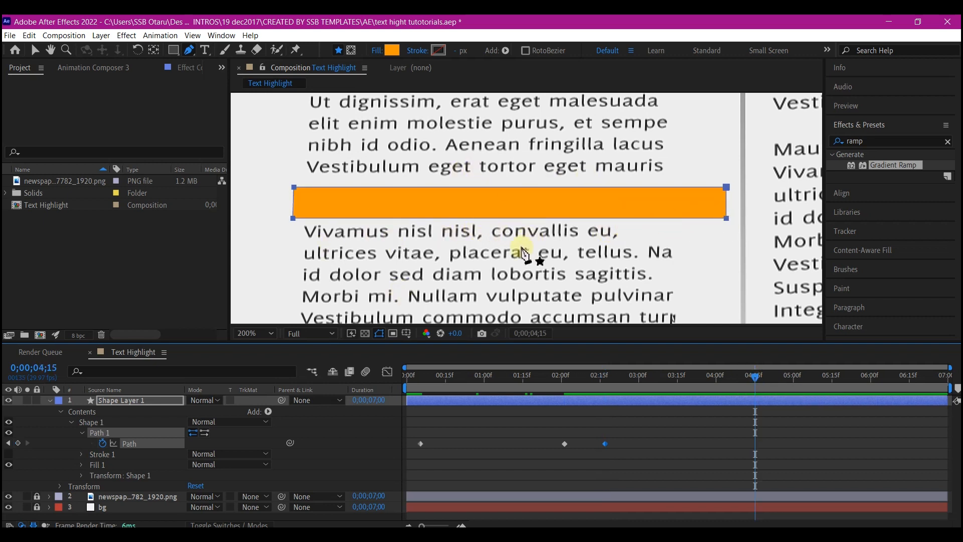
key(h)
drag(516, 257, 491, 179)
scroll(519, 175, down, 1)
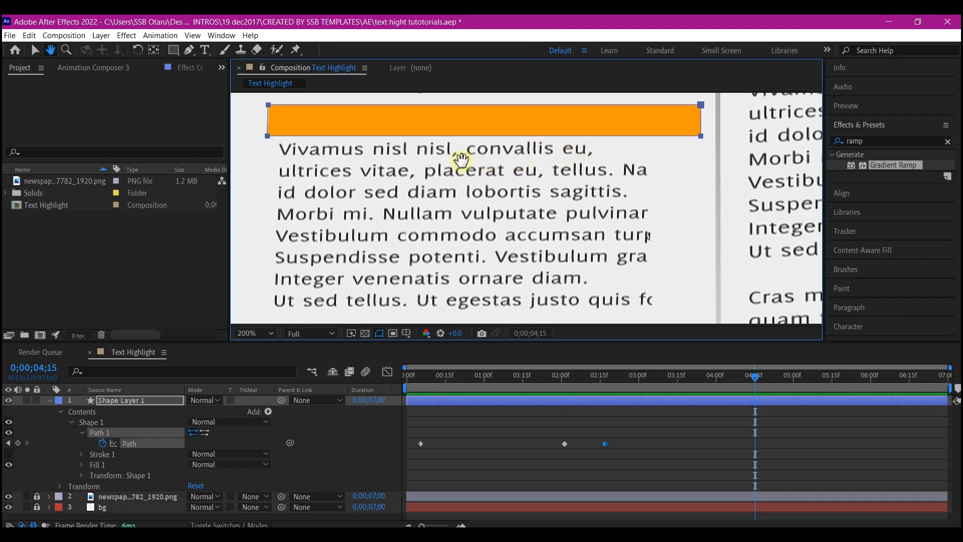
key(g)
drag(700, 136, 702, 292)
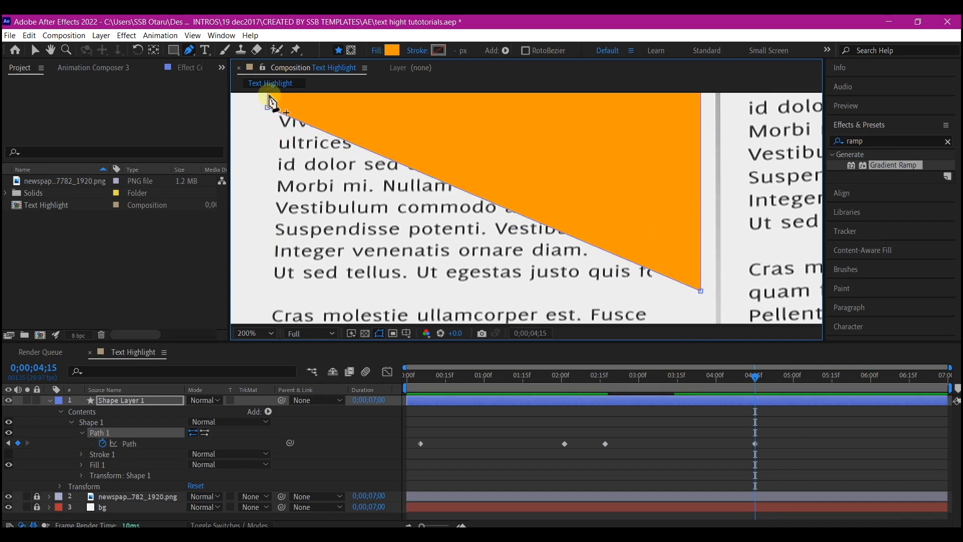
click(267, 108)
drag(267, 107, 265, 294)
key(comma)
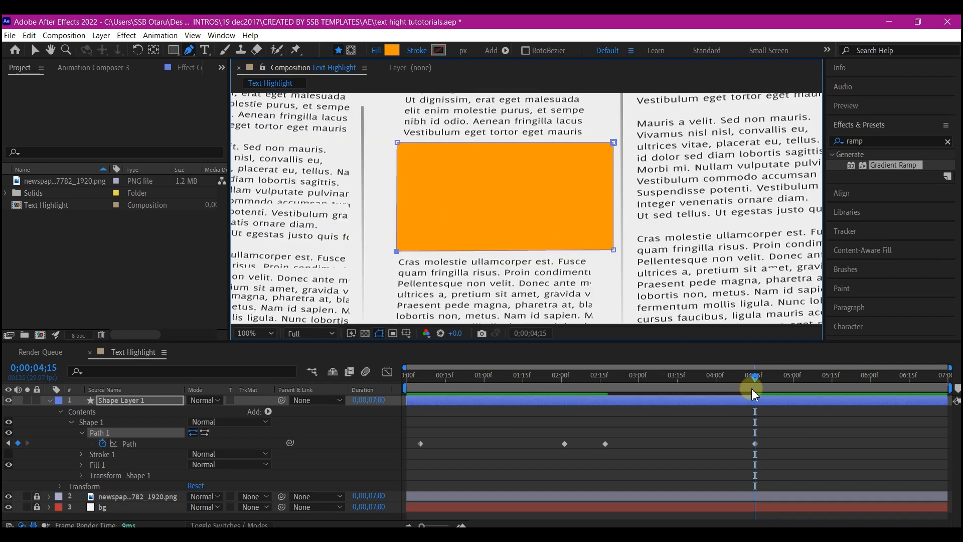
Show only Shape Layer 1's keyframed property and apply Easy Ease to all four Path keyframes.
drag(757, 385, 777, 382)
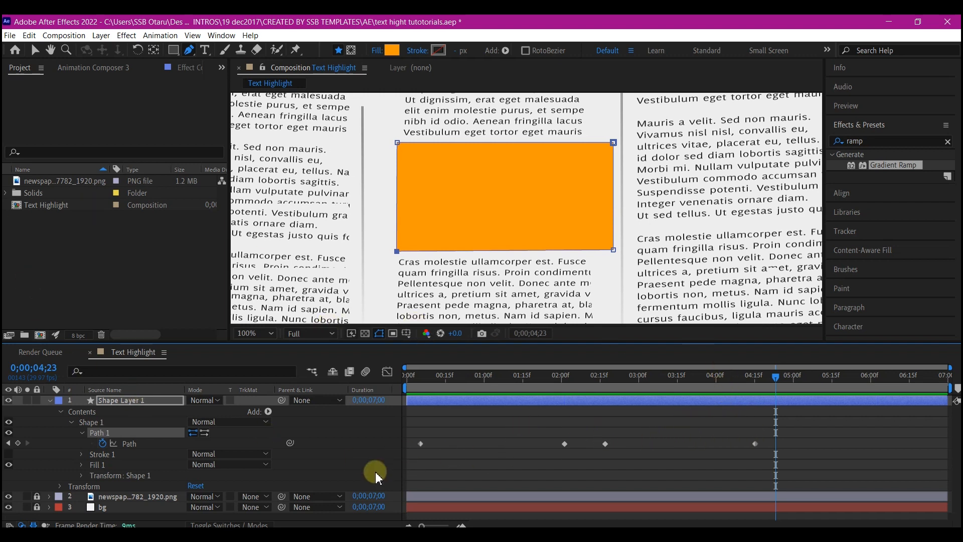
key(u)
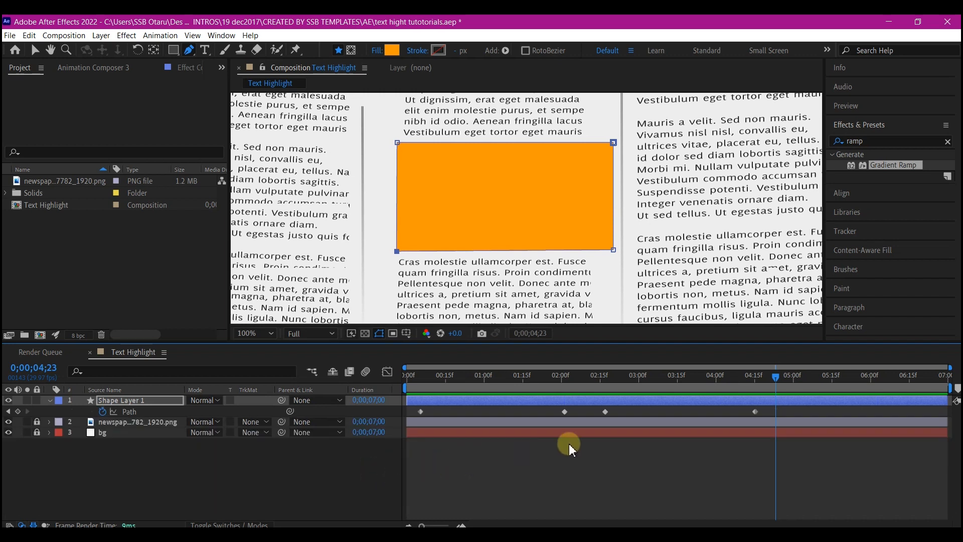
drag(766, 409, 423, 412)
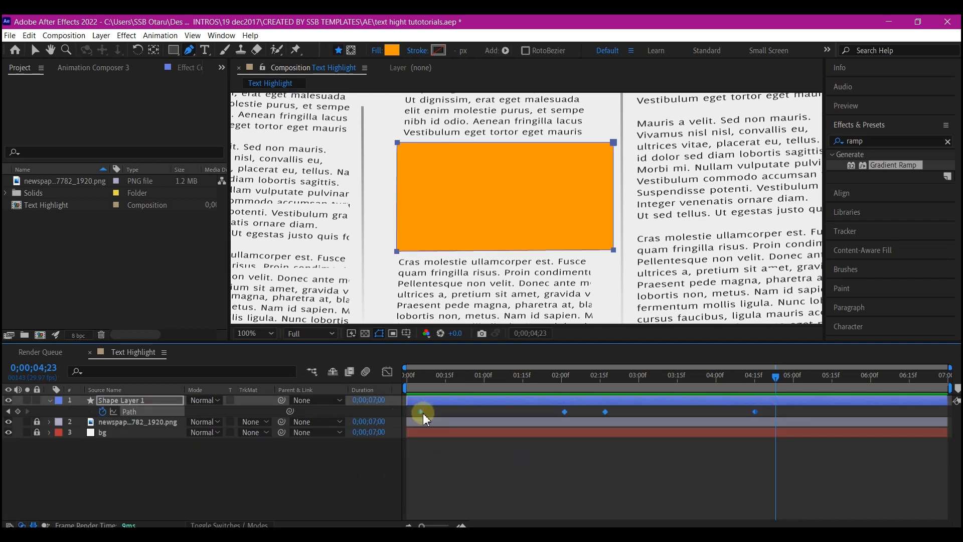
key(F9)
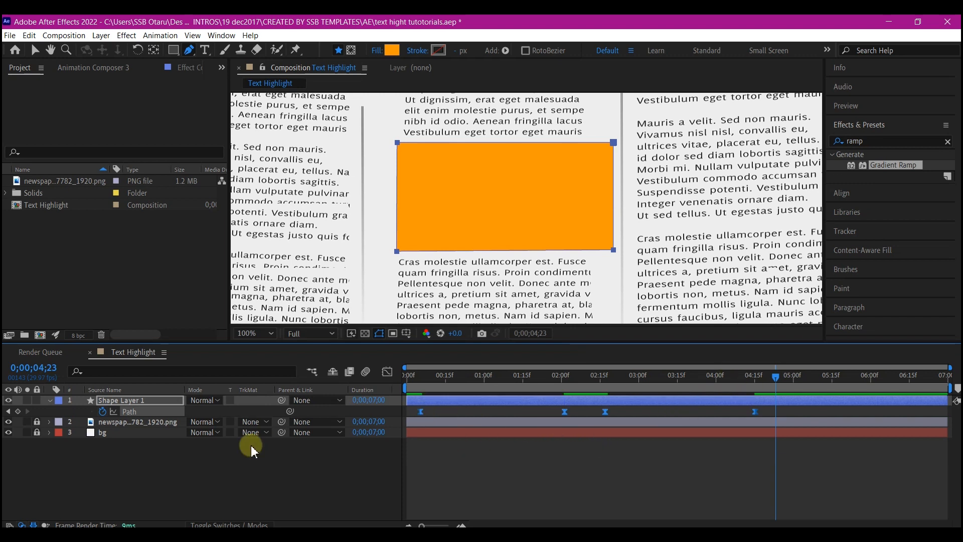
Set Shape Layer 1's blending mode to Multiply and play back the highlight animation.
click(120, 400)
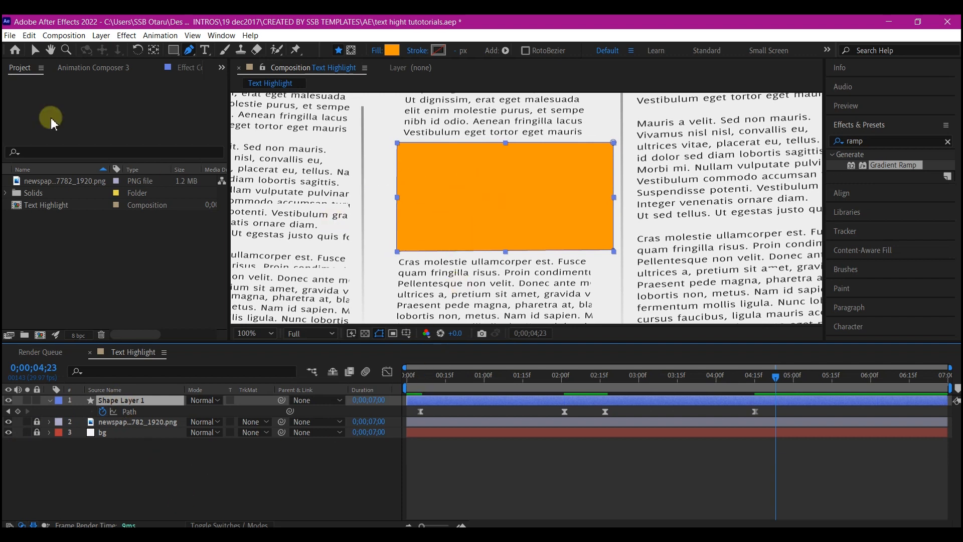
click(35, 50)
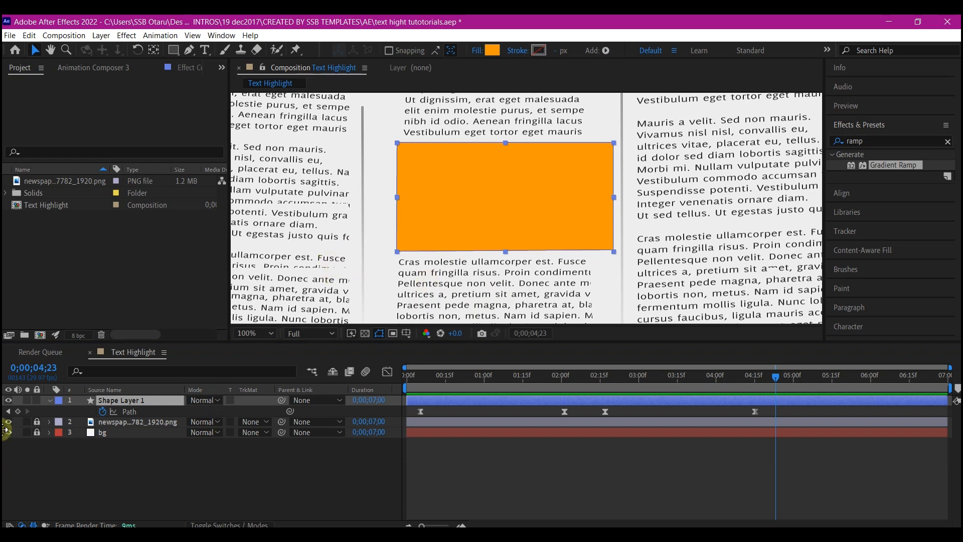
click(207, 401)
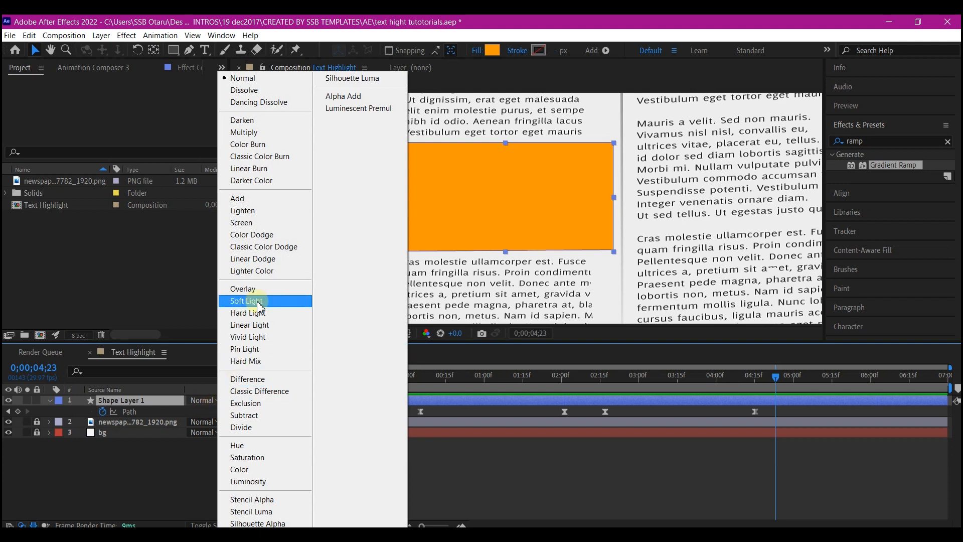
click(292, 133)
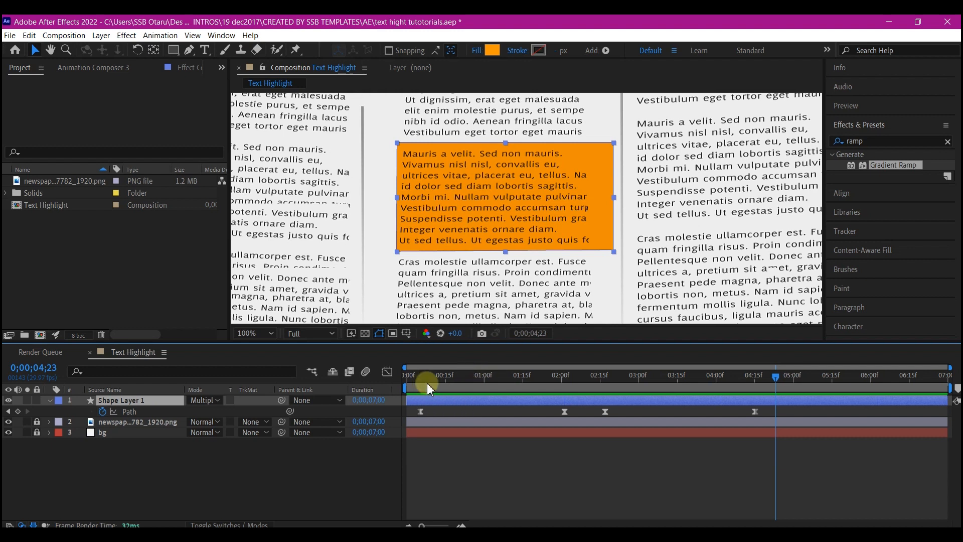
key(space)
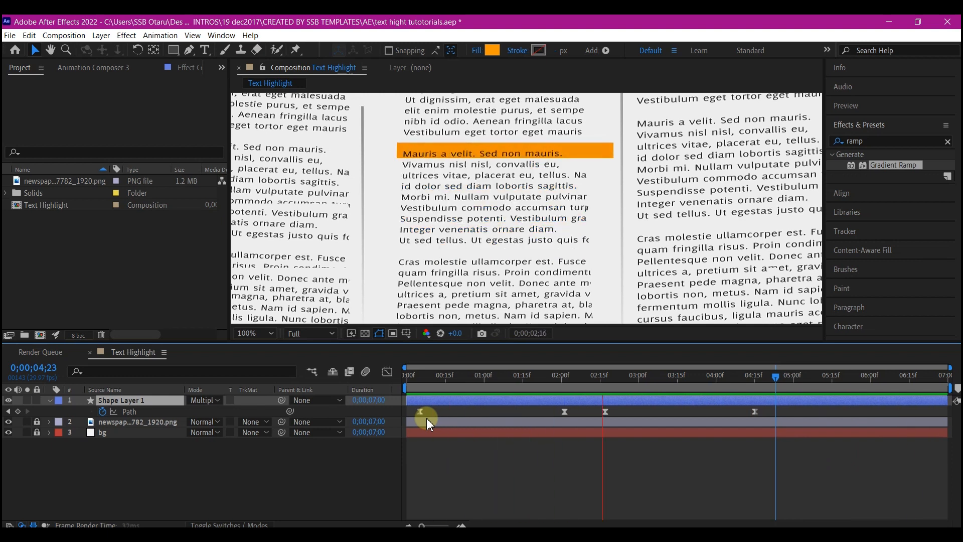
key(space)
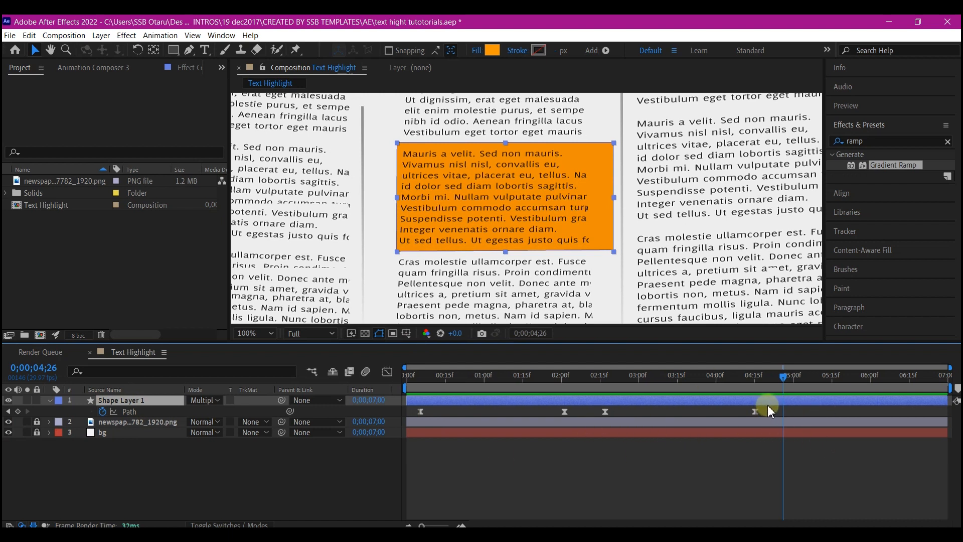
Compress the spacing of all Path keyframes so the last falls at about 0;00;02;09, and preview the faster animation.
drag(788, 409, 402, 425)
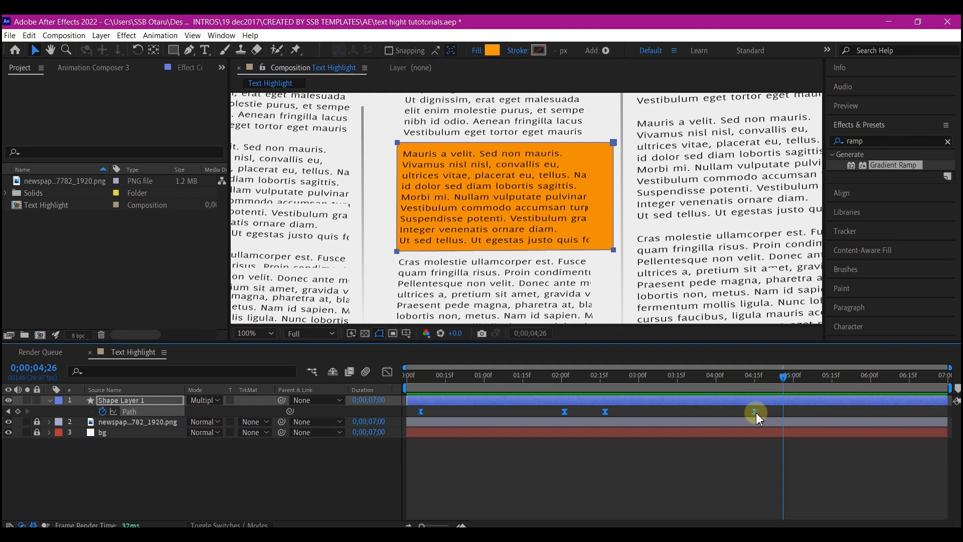
drag(756, 413, 586, 427)
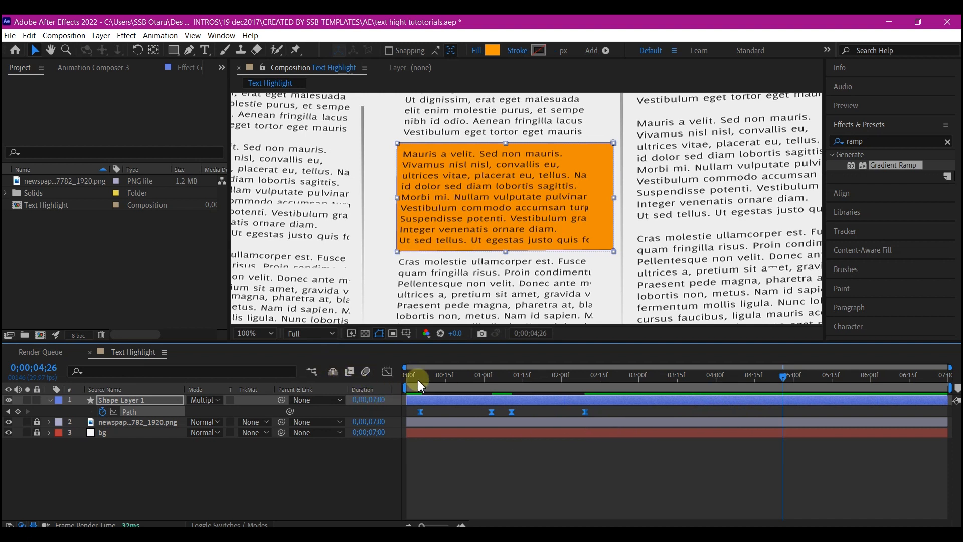
drag(417, 380, 400, 383)
key(space)
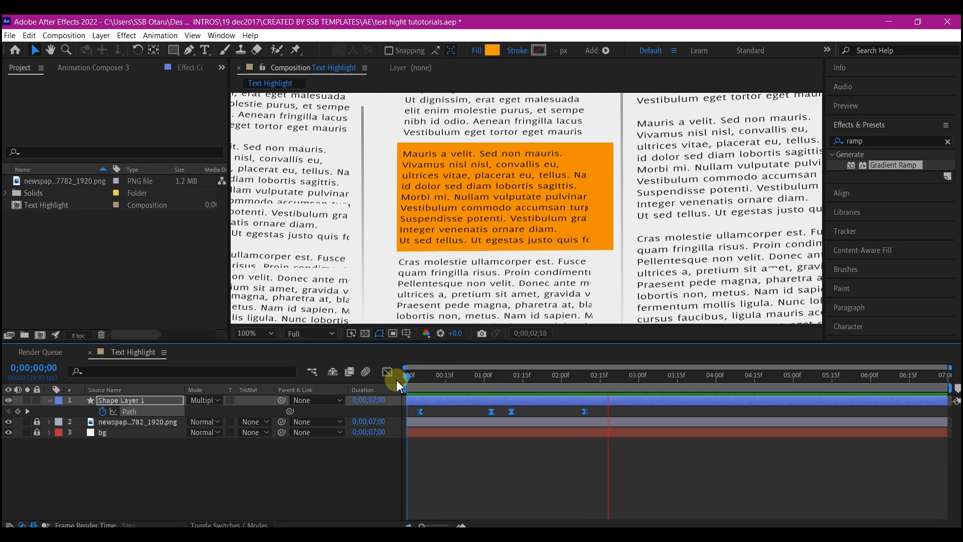
key(space)
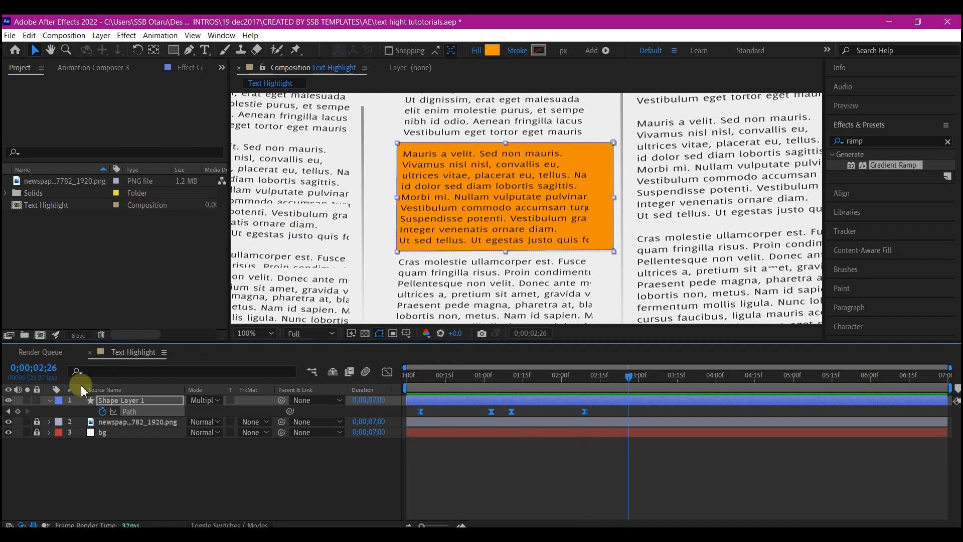
Change Shape Layer 1's fill colour to light blue 93DBFF.
click(110, 400)
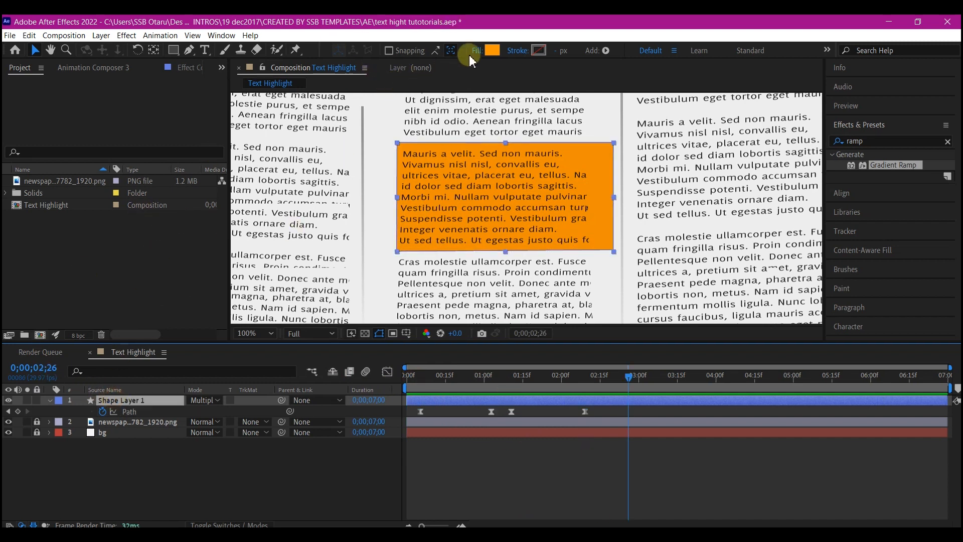
click(493, 49)
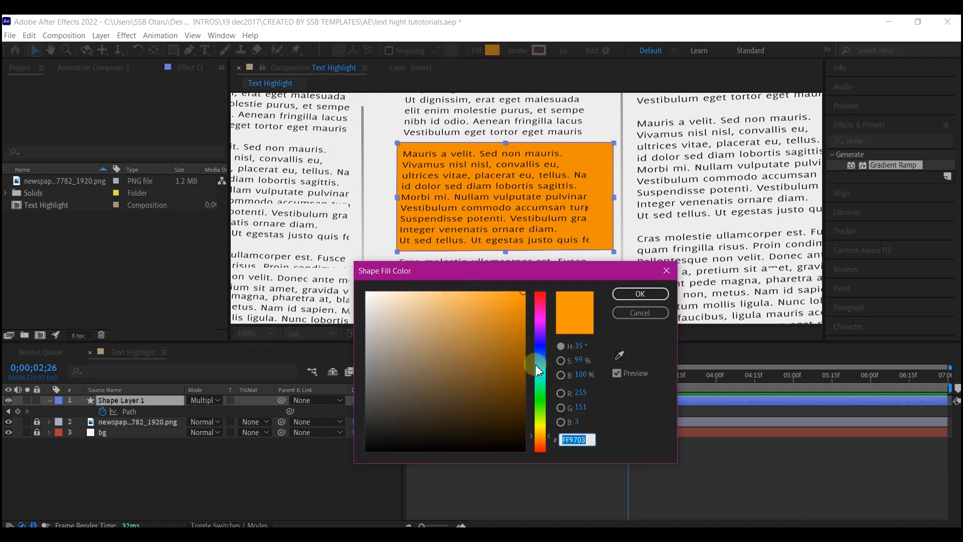
drag(536, 369, 540, 362)
drag(481, 330, 433, 282)
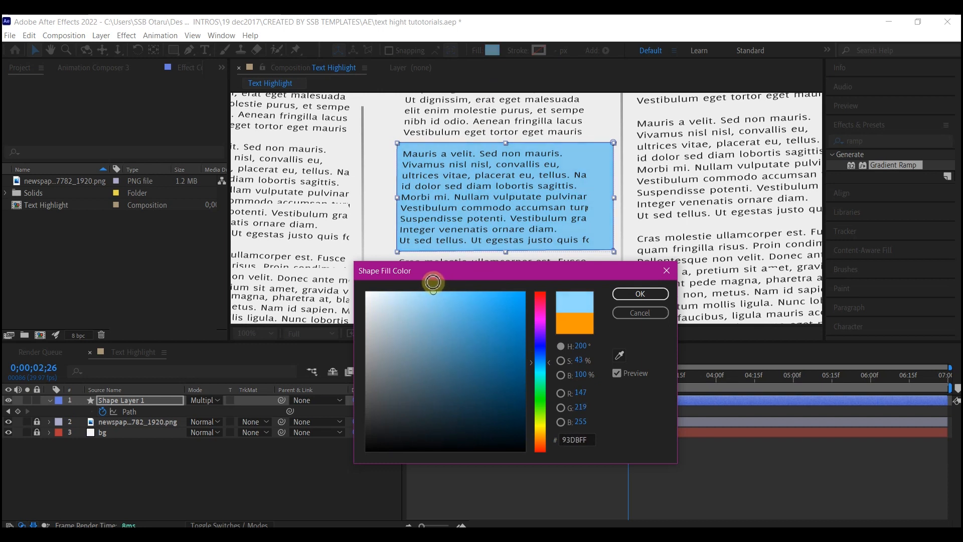
click(640, 295)
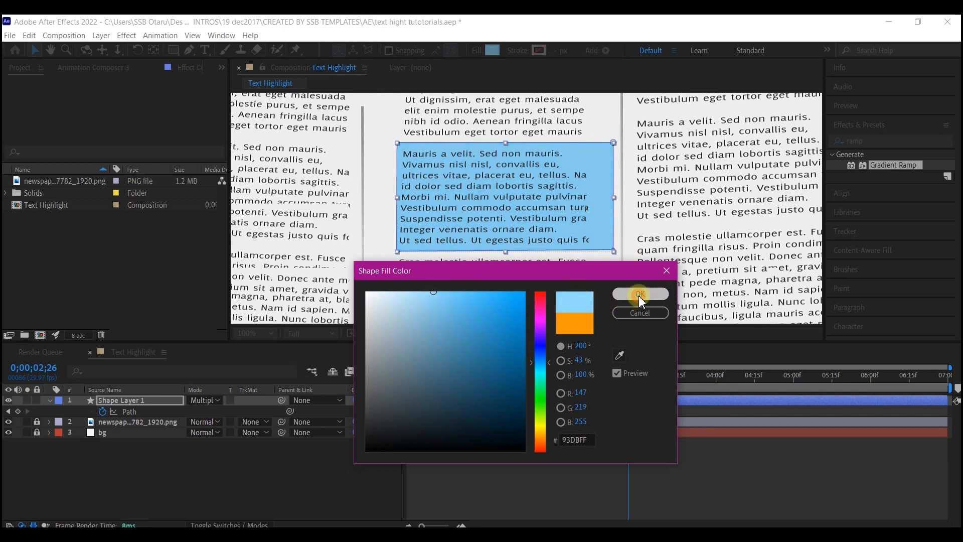
Fit the whole composition in the viewer and add a new null object.
click(256, 333)
click(255, 110)
right_click(169, 476)
mouse_move(296, 347)
click(345, 411)
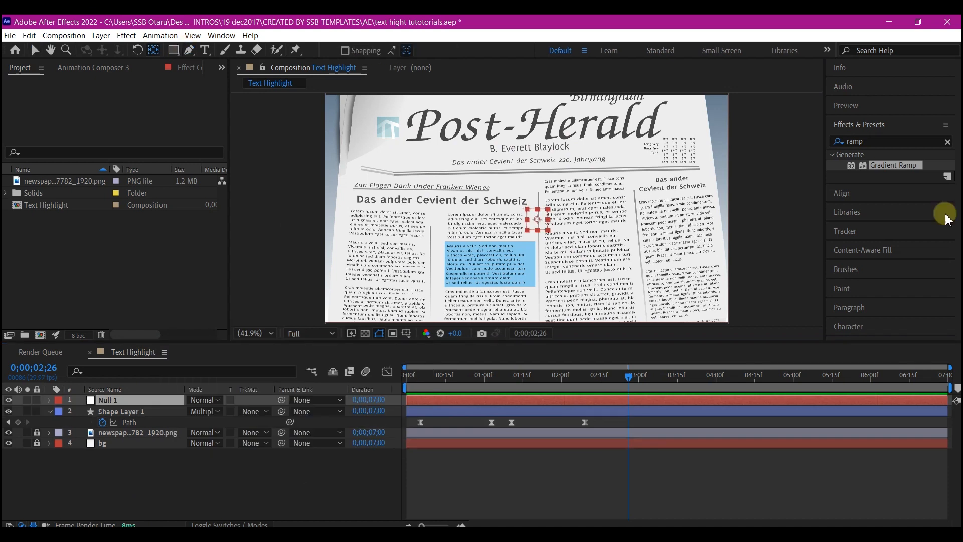
Align the null object to the horizontal and vertical centre of the composition.
click(847, 144)
click(859, 176)
click(923, 175)
Unlock the newspaper image layer and parent both it and Shape Layer 1 to Null 1.
click(36, 432)
drag(281, 432, 135, 400)
click(131, 411)
drag(281, 411, 132, 401)
At 0;00;00;29, keyframe Null 1's Position, Scale and Rotation, then enlarge its scale to 234% and tilt it slightly anticlockwise.
drag(628, 377, 482, 389)
click(107, 400)
key(s)
click(81, 411)
key(shift+r)
click(80, 422)
key(shift+p)
click(80, 411)
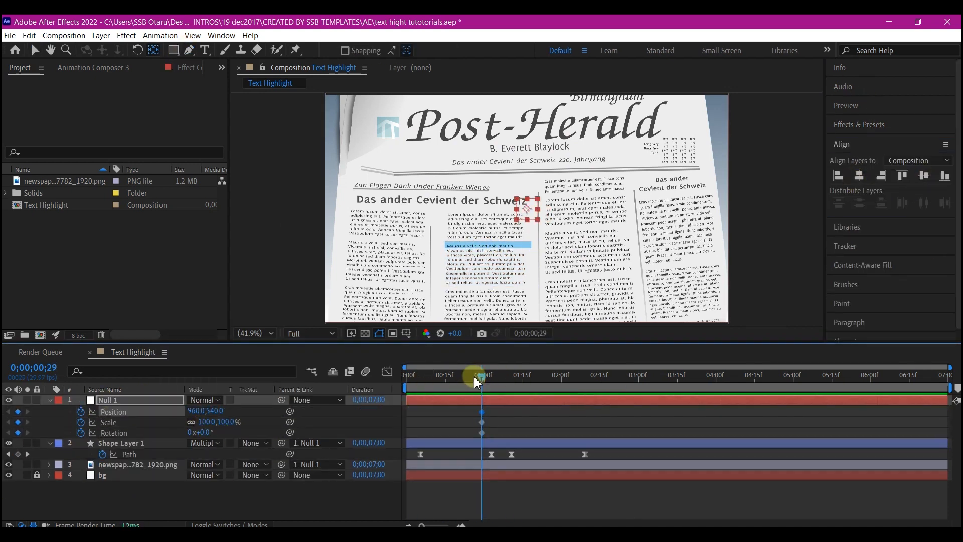
mouse_move(206, 422)
mouse_down()
mouse_move(223, 421)
mouse_move(198, 411)
mouse_move(194, 433)
mouse_up()
At 0;00;00;00, set Null 1's scale to 50%, adjust its starting position, and delete the stray Position keyframe just after the start.
drag(481, 377, 406, 376)
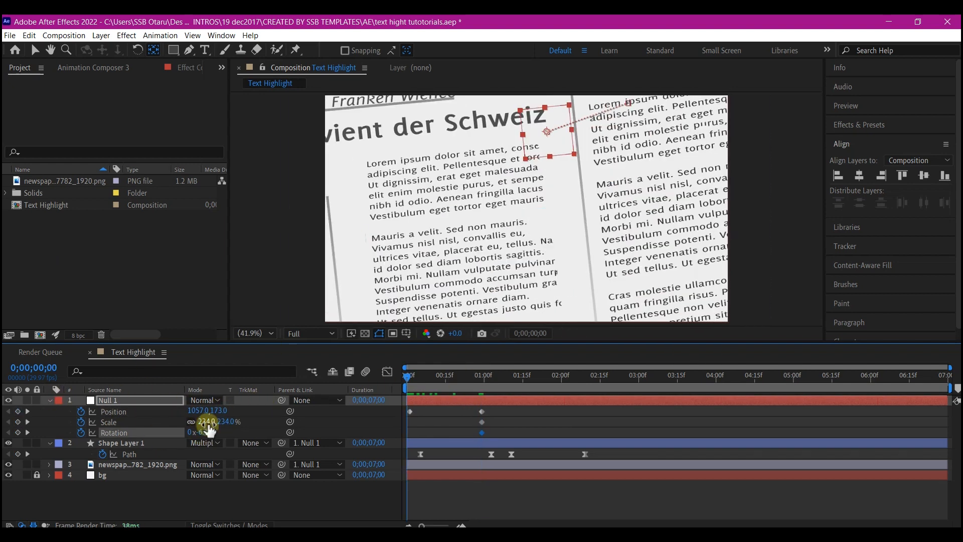
click(206, 422)
drag(207, 422, 231, 401)
text(50)
key(Return)
drag(219, 410, 196, 412)
click(410, 411)
key(Delete)
drag(406, 377, 462, 382)
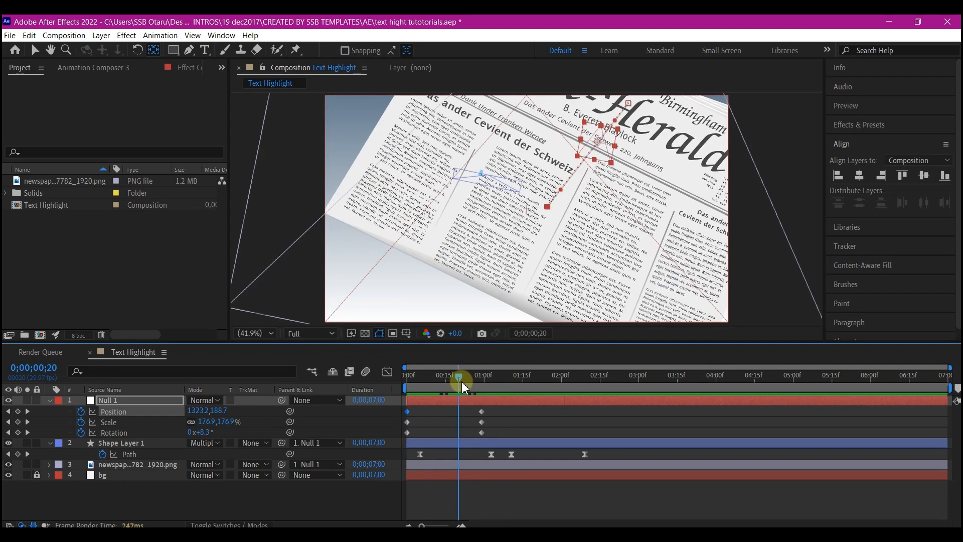